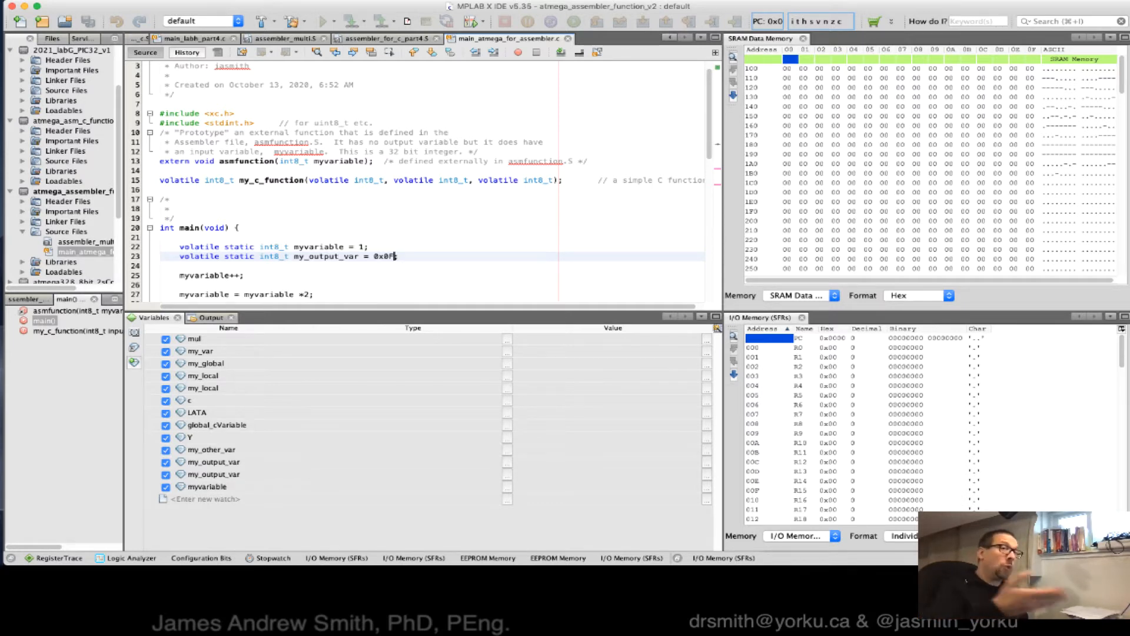
{"action": "type", "text": ";"}
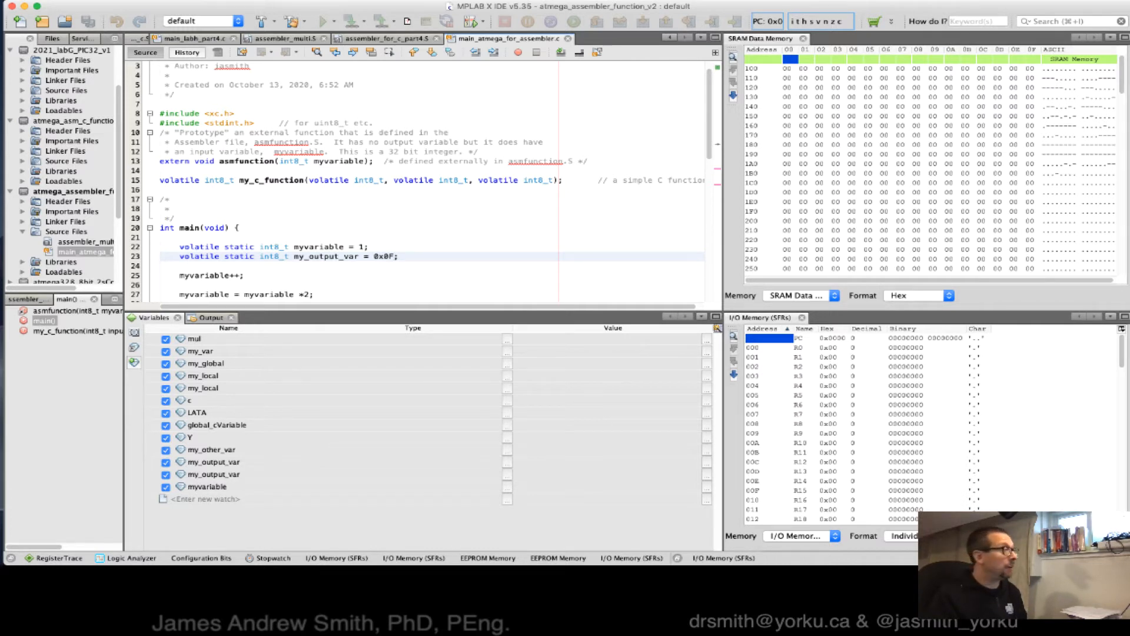
{"action": "left_click", "coordinate": [344, 179]}
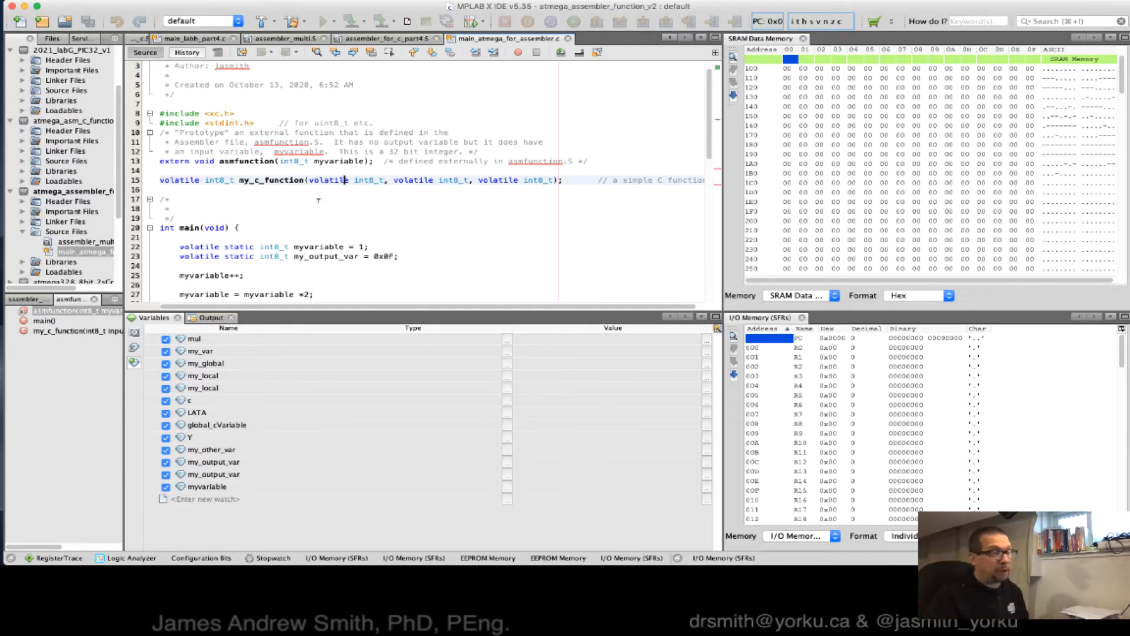
{"action": "scroll", "coordinate": [318, 201], "scroll_direction": "up", "scroll_amount": 2}
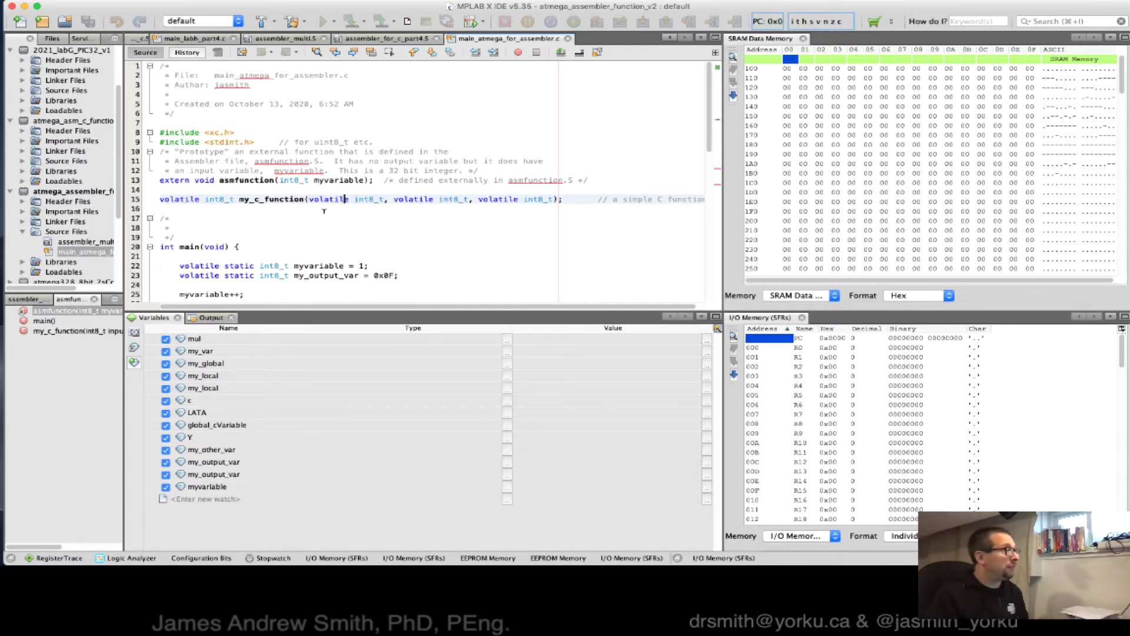
{"action": "left_click", "coordinate": [180, 132]}
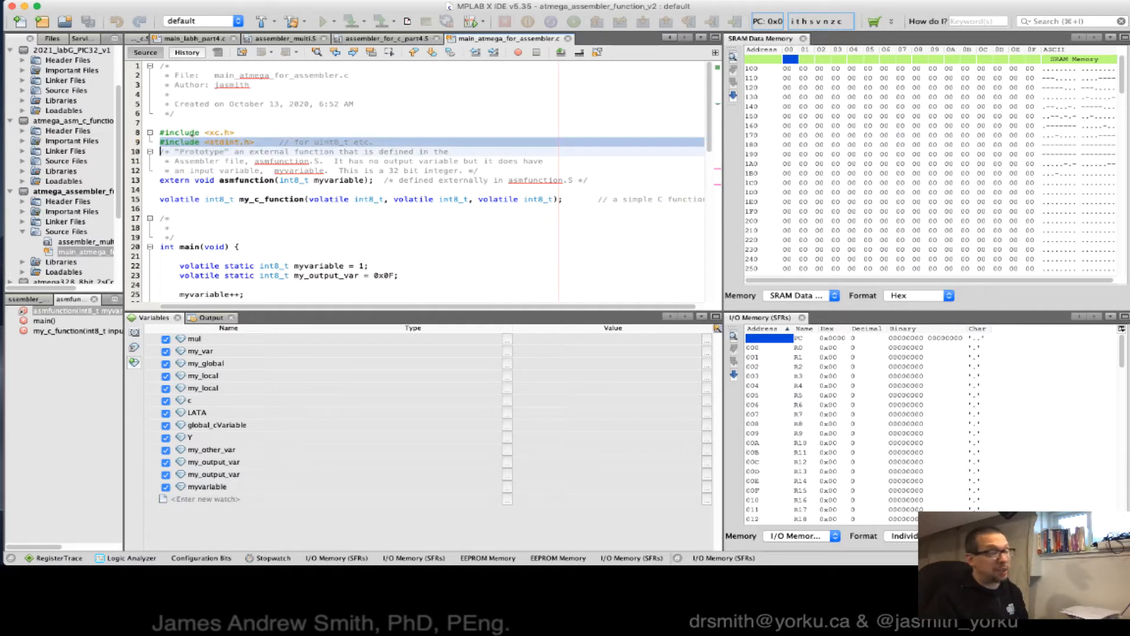
{"action": "left_click", "coordinate": [161, 180]}
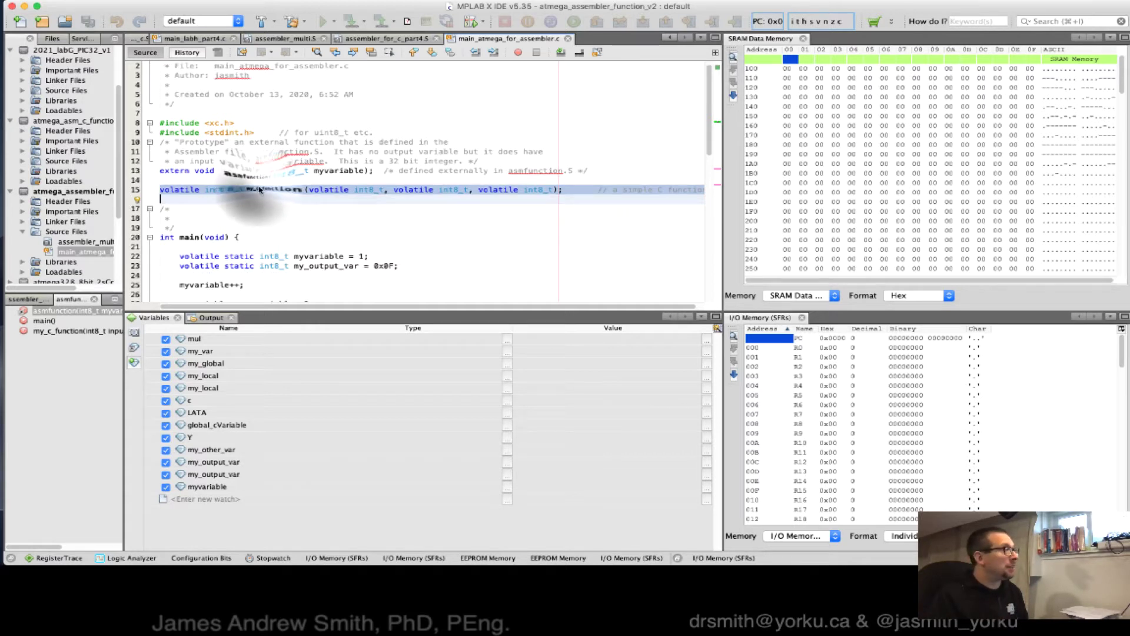
{"action": "double_click", "coordinate": [264, 189]}
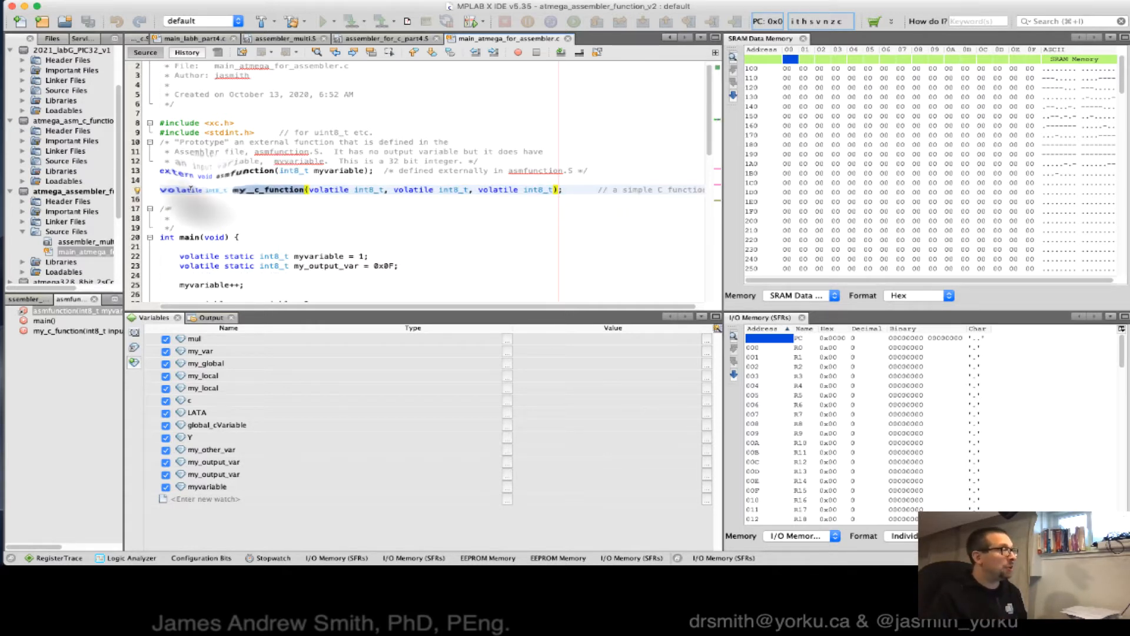
{"action": "double_click", "coordinate": [218, 190]}
{"action": "double_click", "coordinate": [176, 190]}
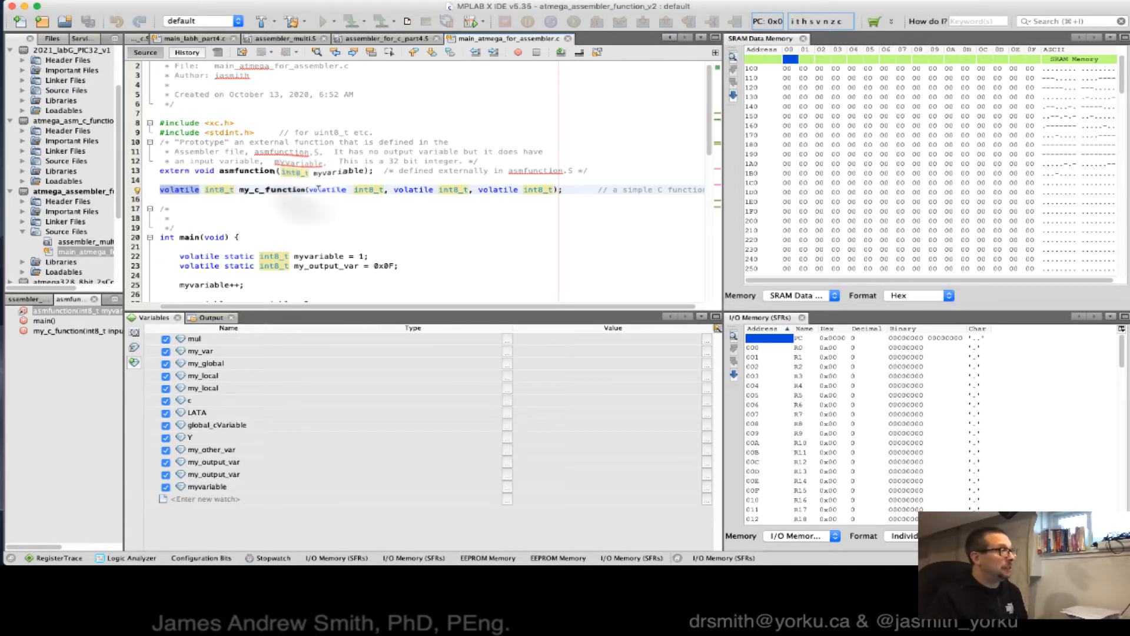
{"action": "left_click_drag", "start_coordinate": [309, 190], "coordinate": [555, 190]}
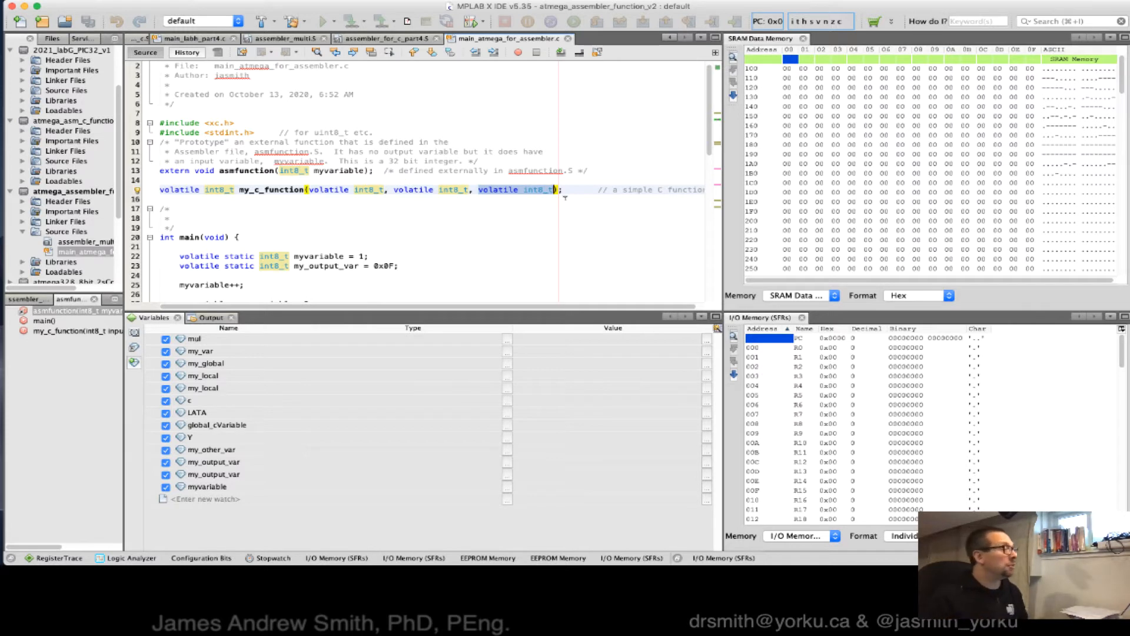
{"action": "left_click", "coordinate": [377, 209]}
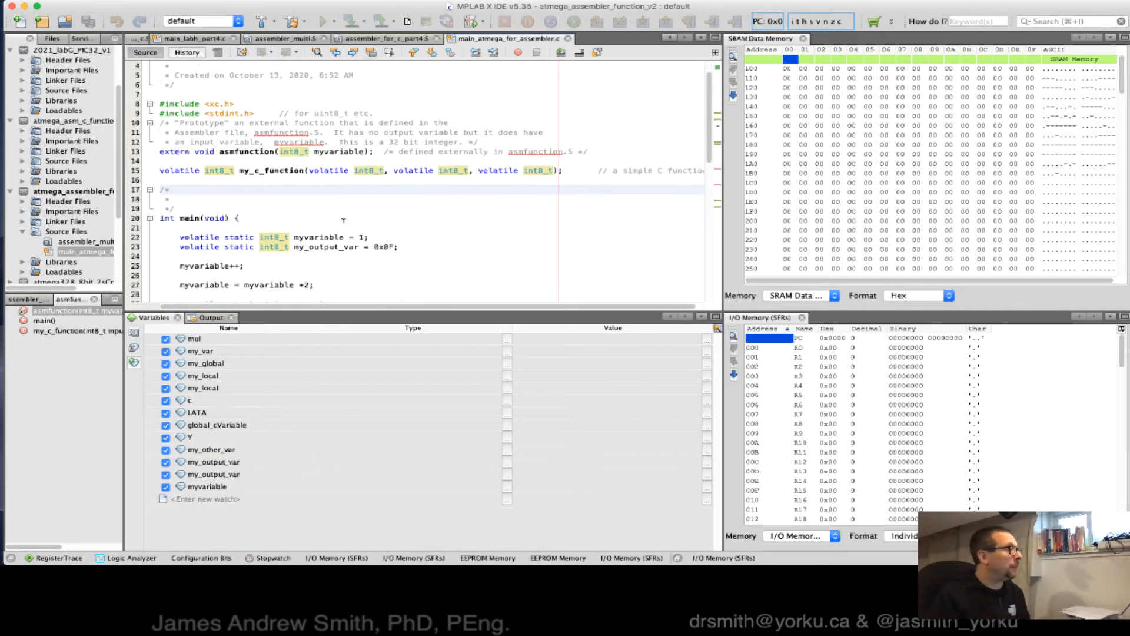
{"action": "scroll", "coordinate": [342, 220], "scroll_direction": "down", "scroll_amount": 5}
{"action": "scroll", "coordinate": [341, 220], "scroll_direction": "down", "scroll_amount": 3}
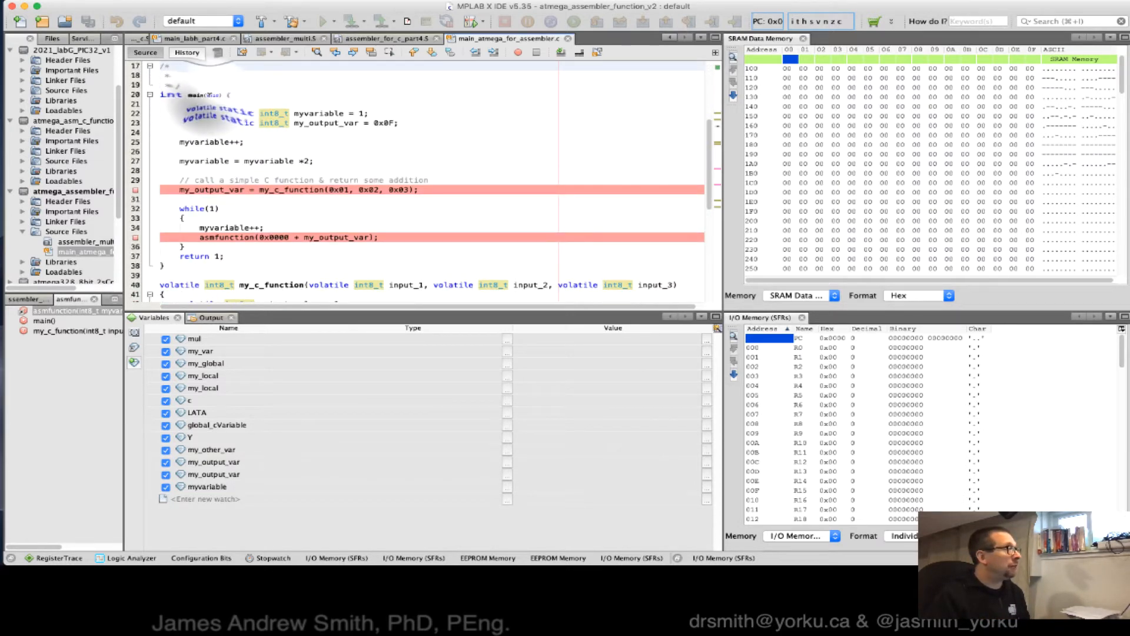
{"action": "double_click", "coordinate": [212, 95]}
{"action": "left_click", "coordinate": [161, 95]}
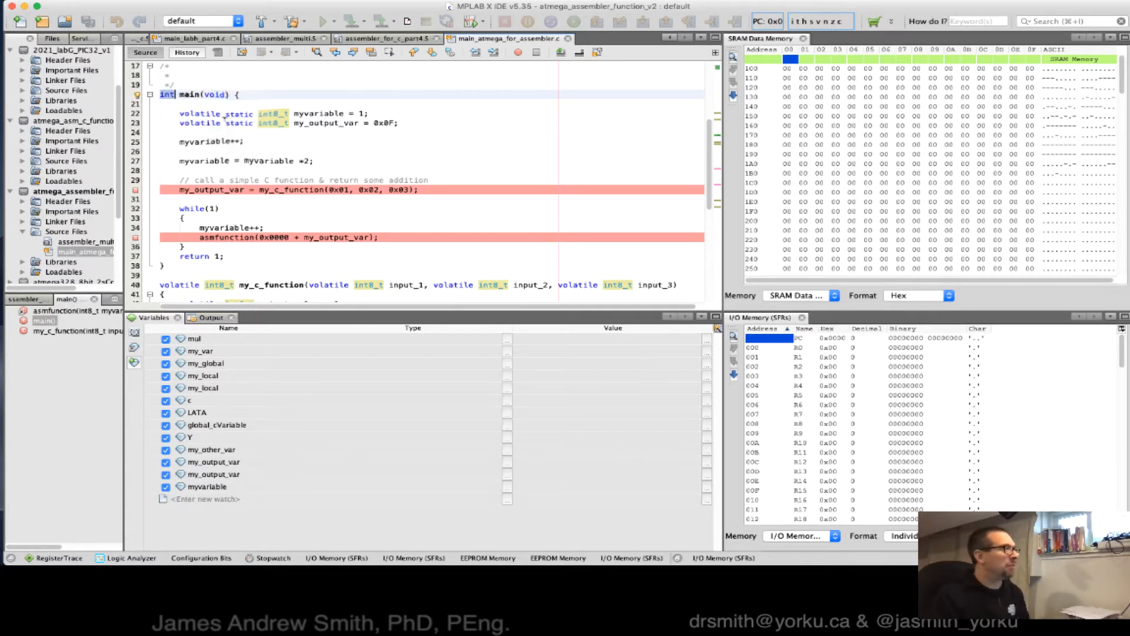
{"action": "left_click", "coordinate": [239, 123]}
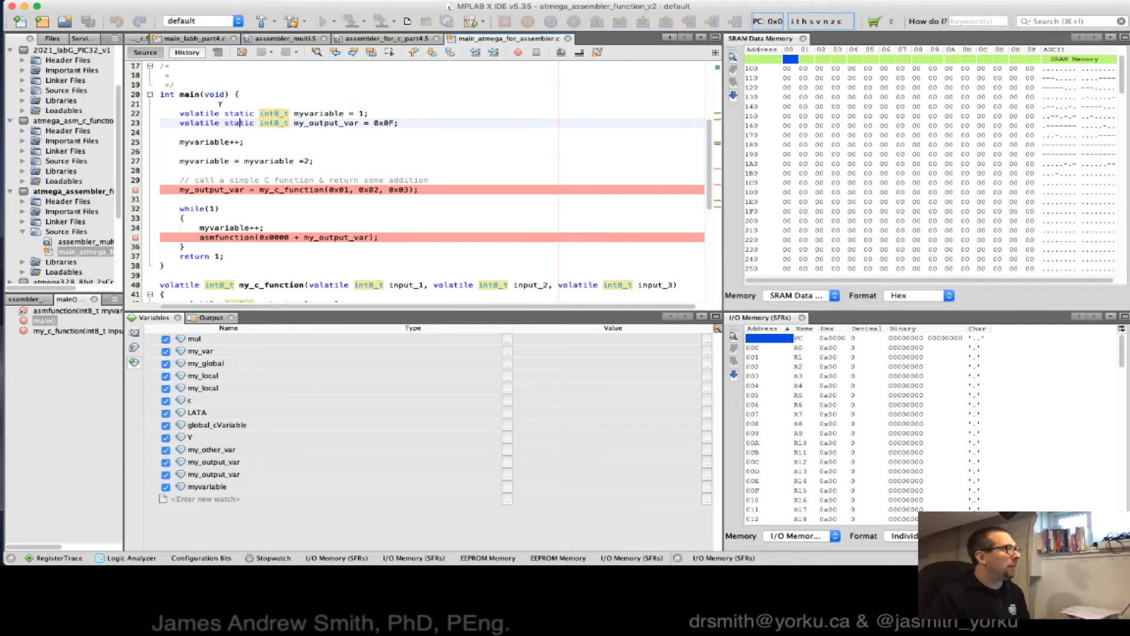
{"action": "left_click_drag", "start_coordinate": [181, 113], "coordinate": [362, 114]}
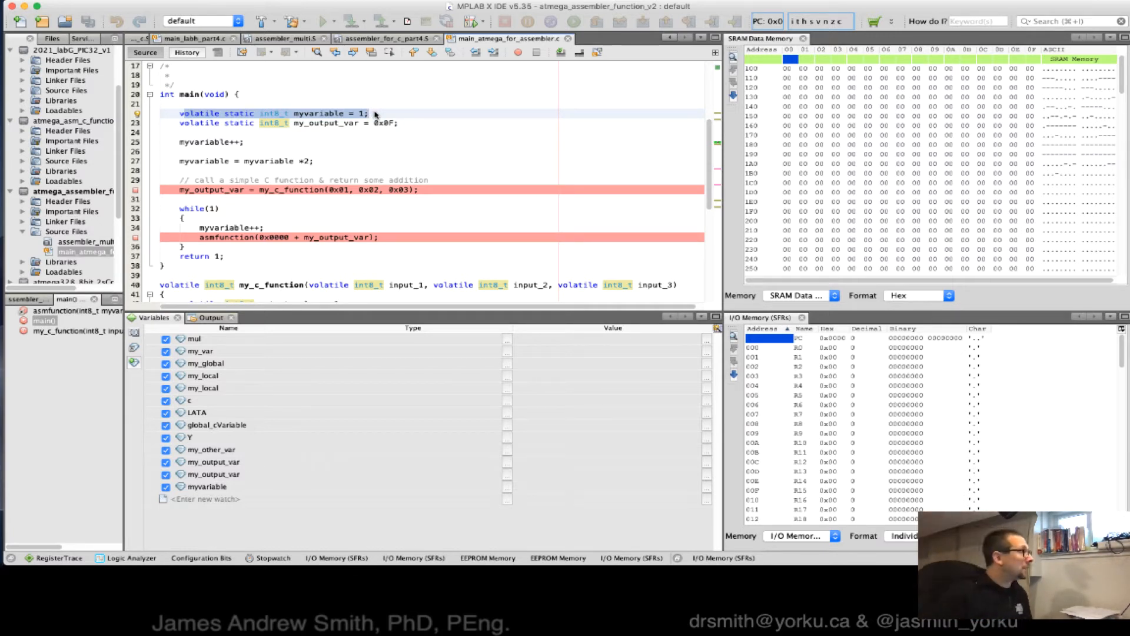
{"action": "triple_click", "coordinate": [239, 124]}
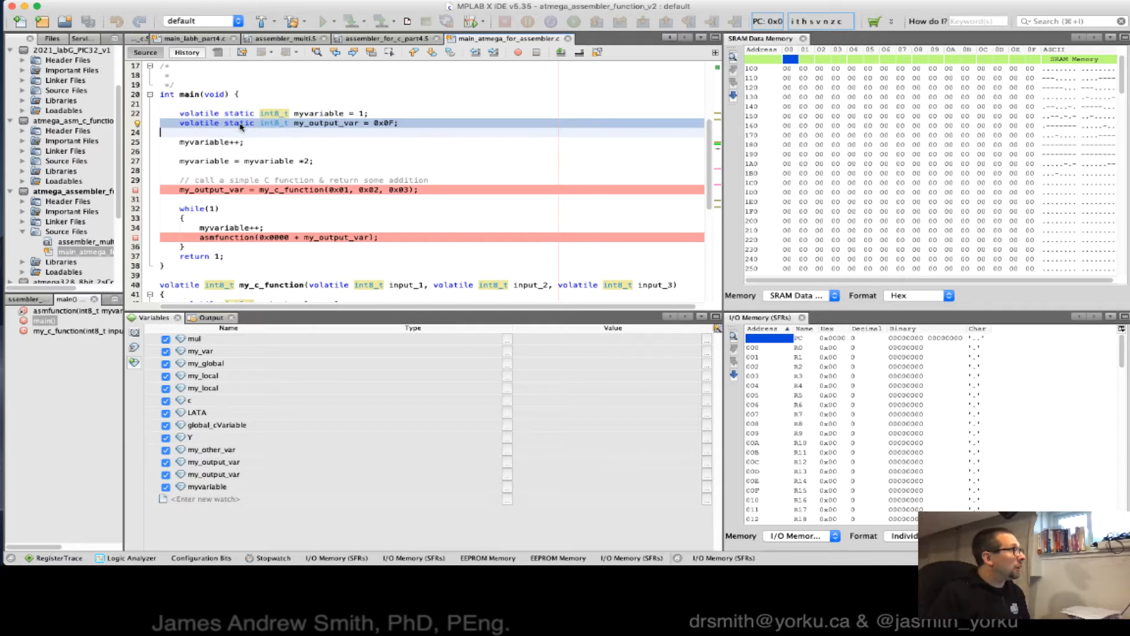
{"action": "double_click", "coordinate": [364, 113]}
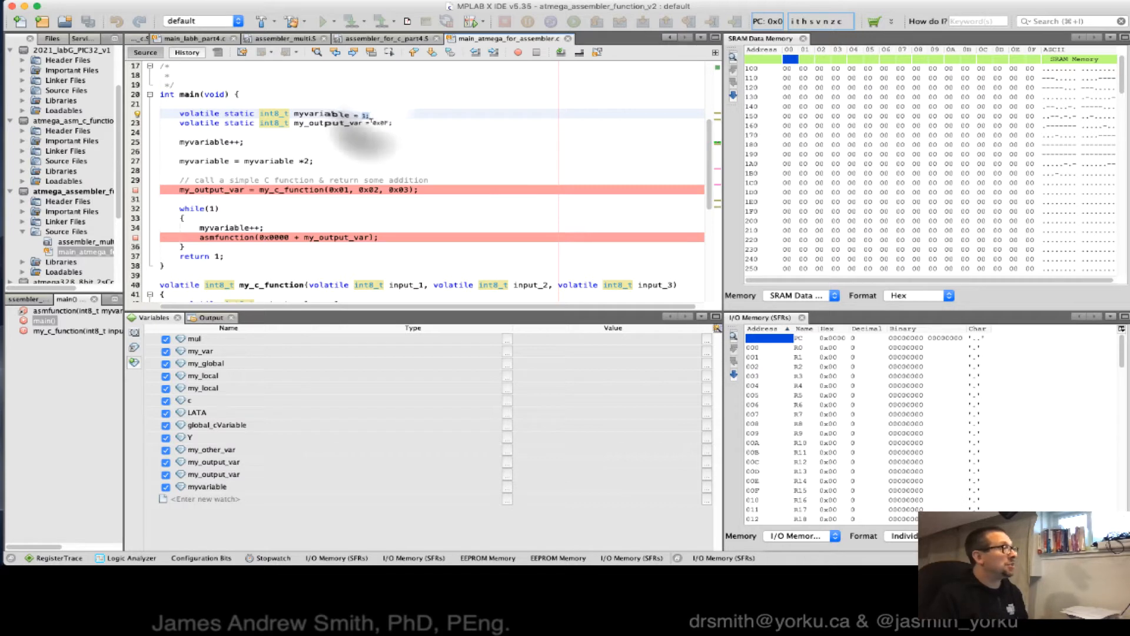
{"action": "left_click_drag", "start_coordinate": [373, 123], "coordinate": [402, 124]}
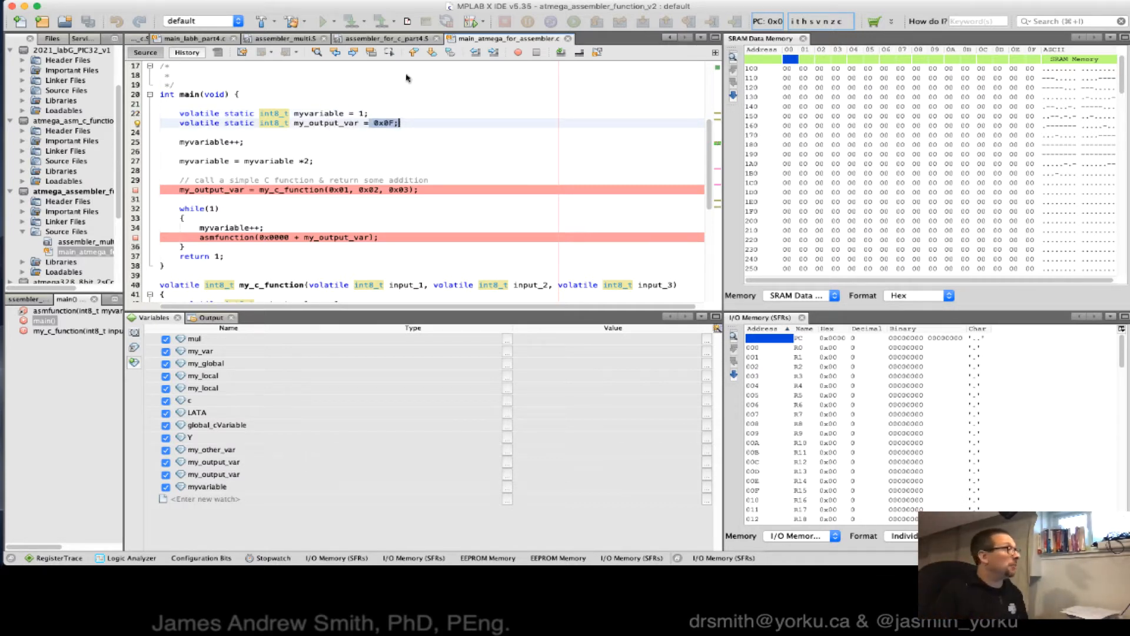
{"action": "left_click_drag", "start_coordinate": [316, 162], "coordinate": [161, 146]}
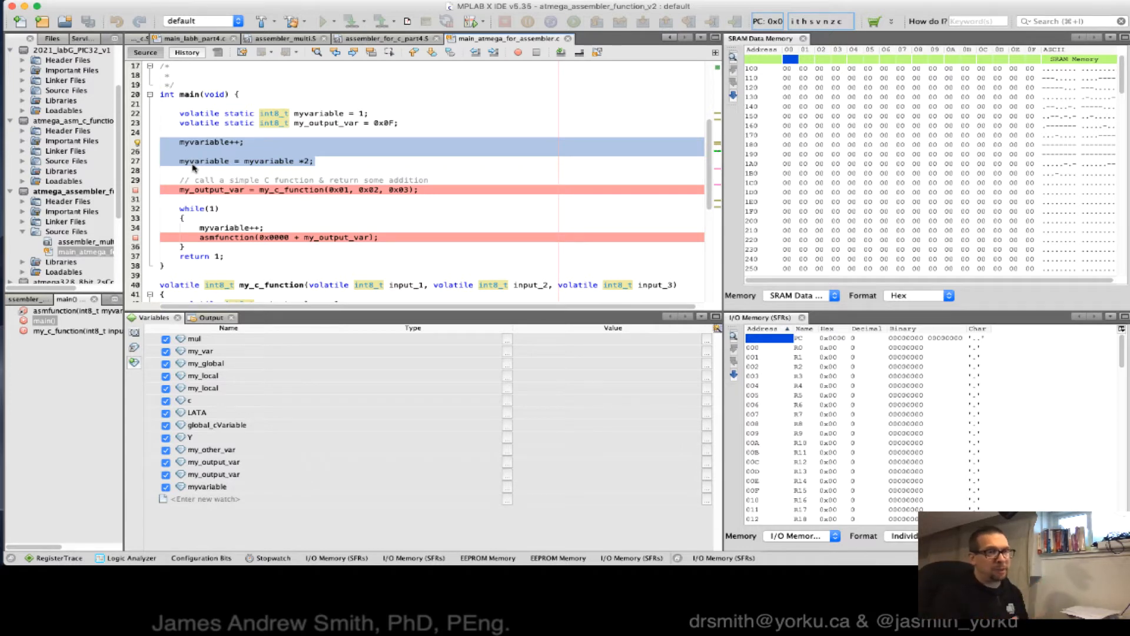
{"action": "left_click_drag", "start_coordinate": [422, 190], "coordinate": [159, 197]}
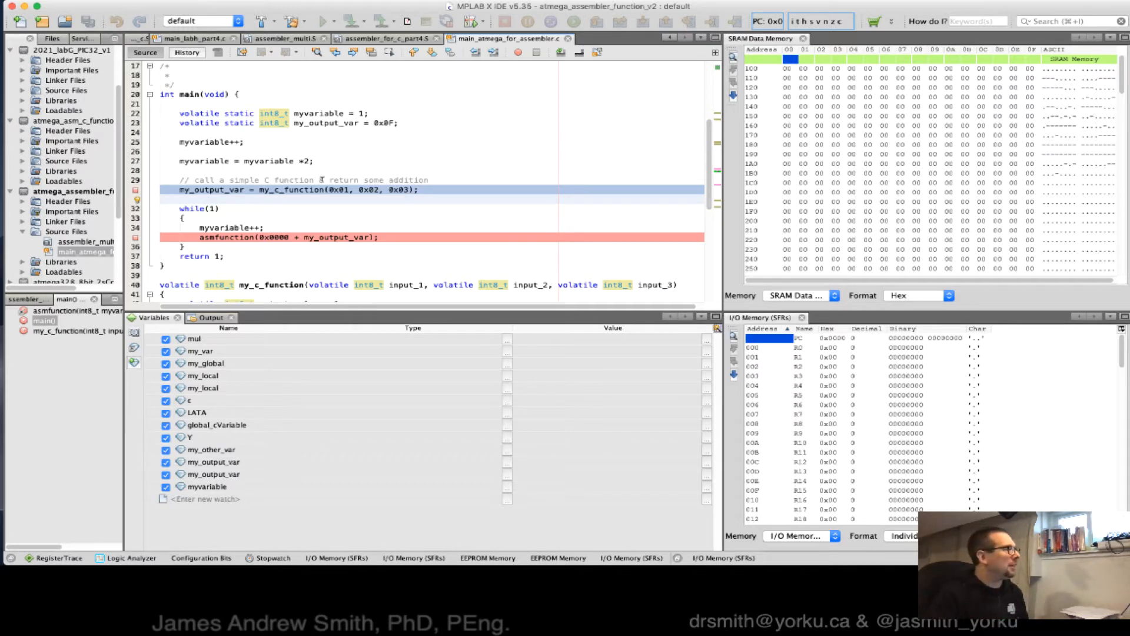
{"action": "left_click", "coordinate": [312, 191], "text": "ctrl"}
{"action": "triple_click", "coordinate": [308, 134]}
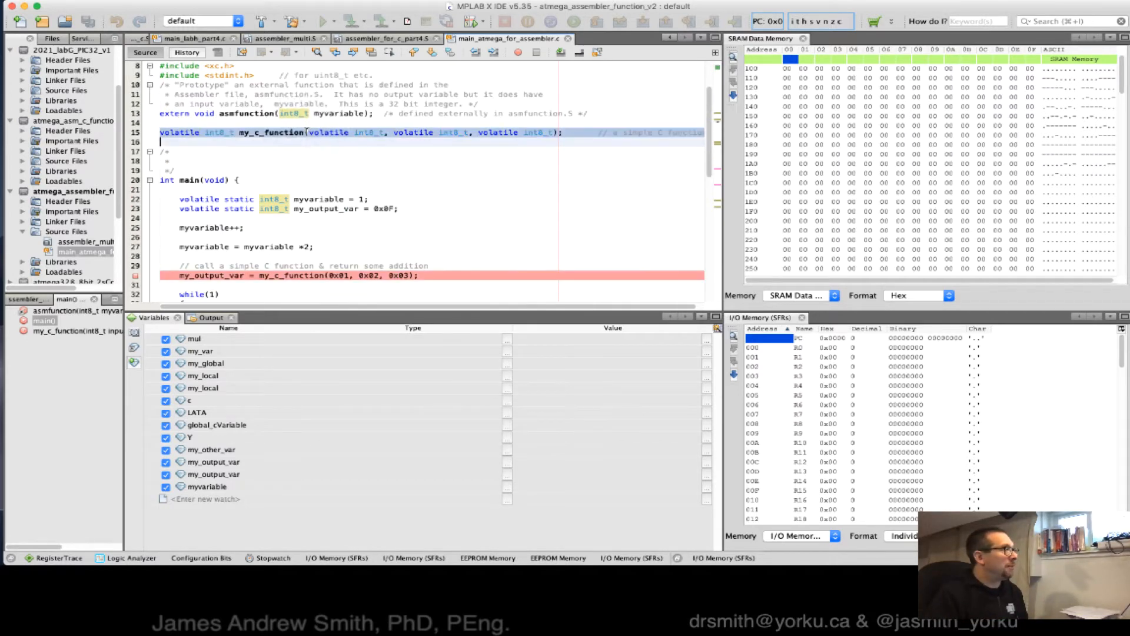
{"action": "scroll", "coordinate": [308, 134], "scroll_direction": "down", "scroll_amount": 5}
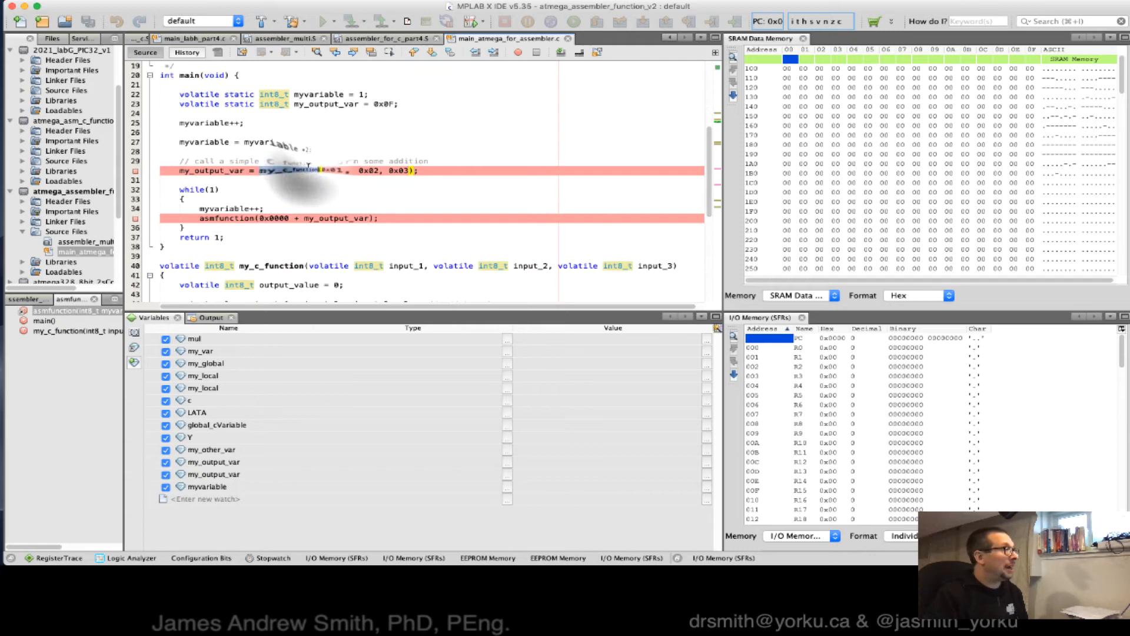
{"action": "triple_click", "coordinate": [301, 169]}
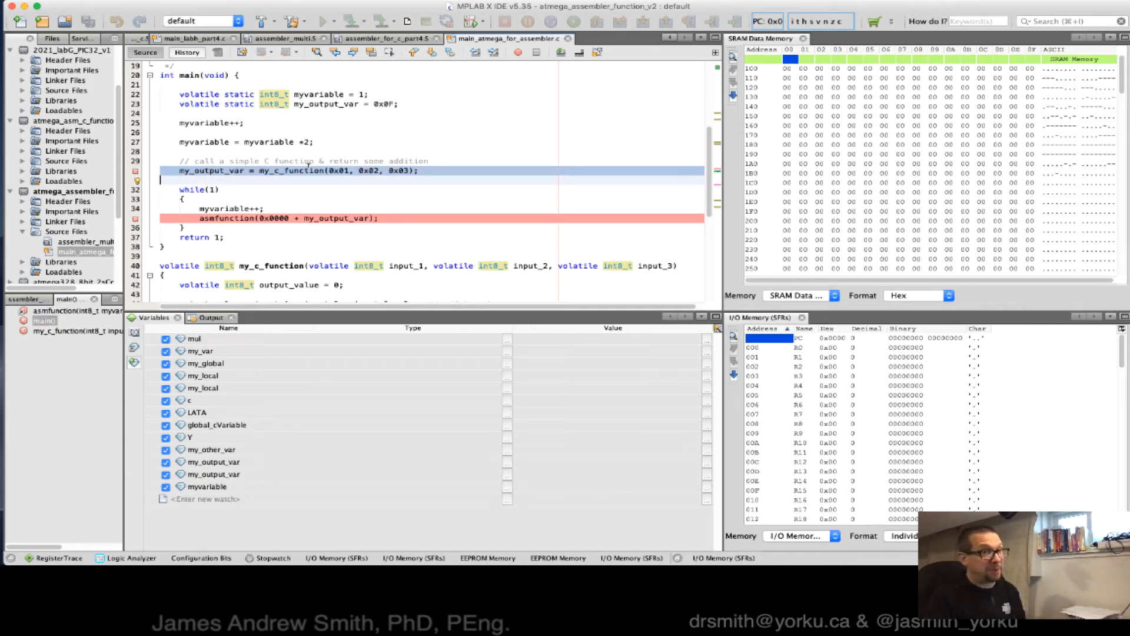
{"action": "scroll", "coordinate": [307, 169], "scroll_direction": "down", "scroll_amount": 5}
{"action": "scroll", "coordinate": [307, 169], "scroll_direction": "down", "scroll_amount": 3}
{"action": "mouse_move", "coordinate": [183, 189]}
{"action": "left_mouse_down"}
{"action": "mouse_move", "coordinate": [163, 236]}
{"action": "mouse_move", "coordinate": [153, 74]}
{"action": "left_mouse_up"}
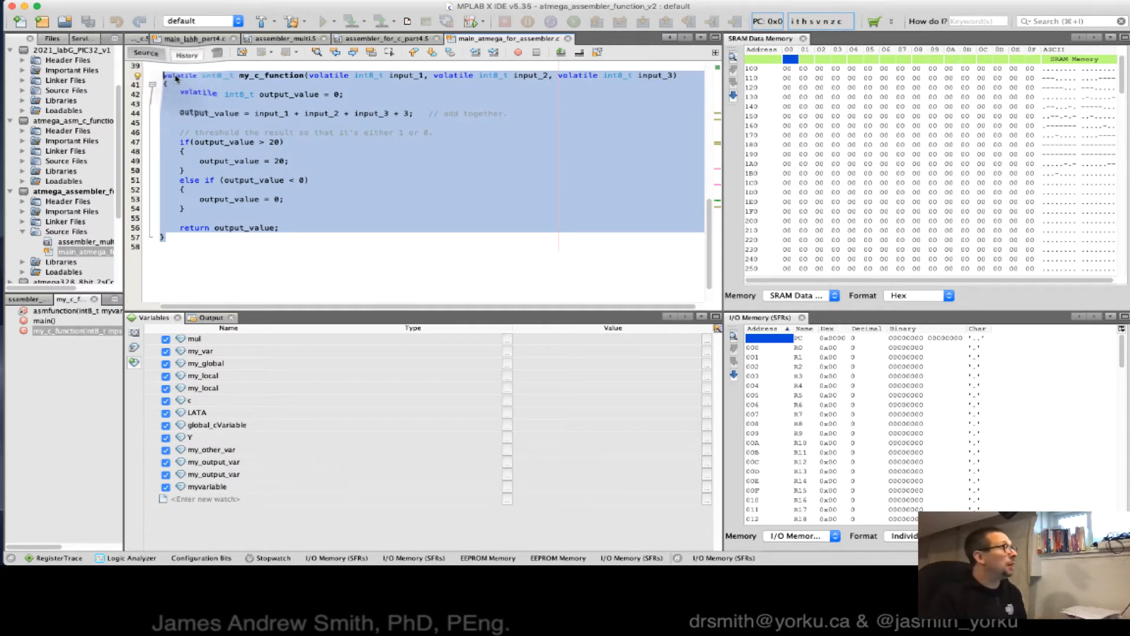
{"action": "double_click", "coordinate": [181, 76]}
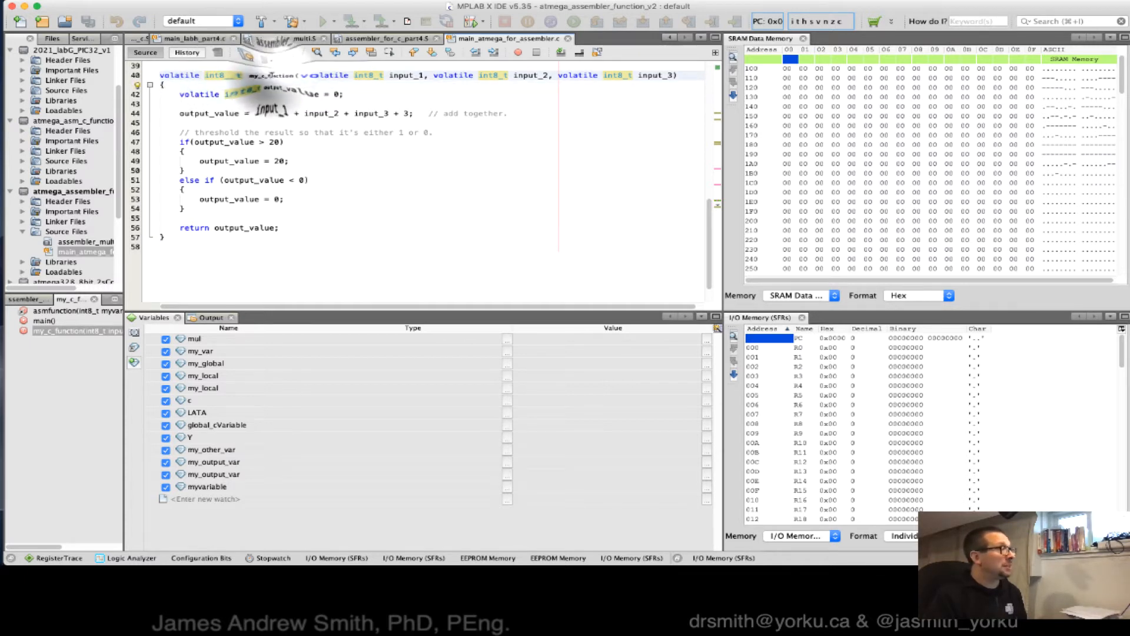
{"action": "left_click_drag", "start_coordinate": [240, 75], "coordinate": [636, 75]}
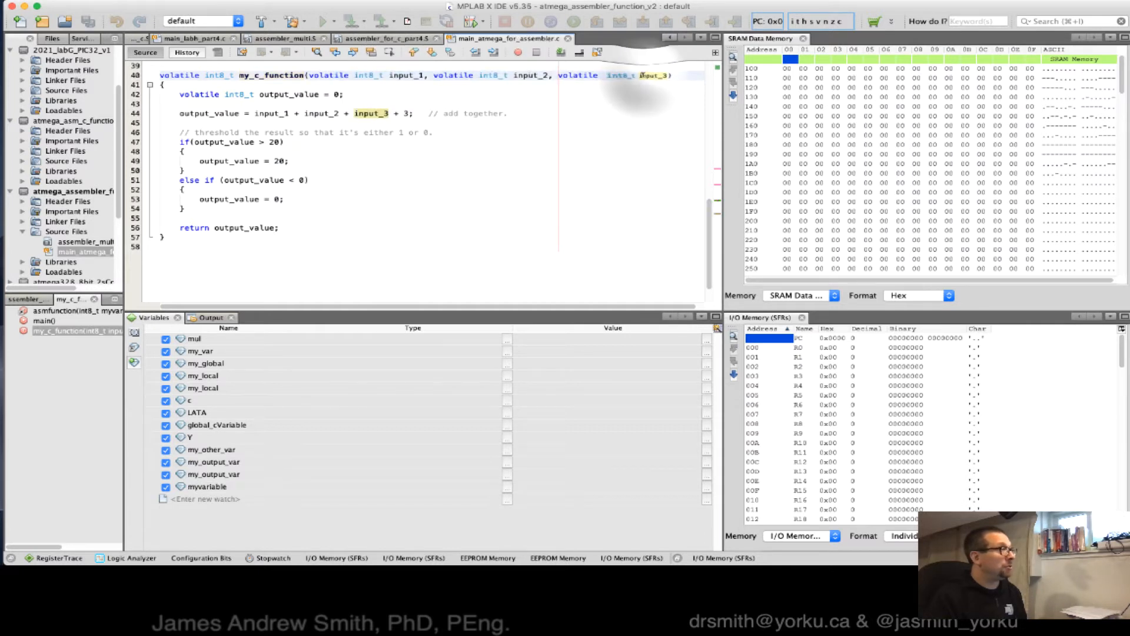
{"action": "left_click", "coordinate": [644, 74]}
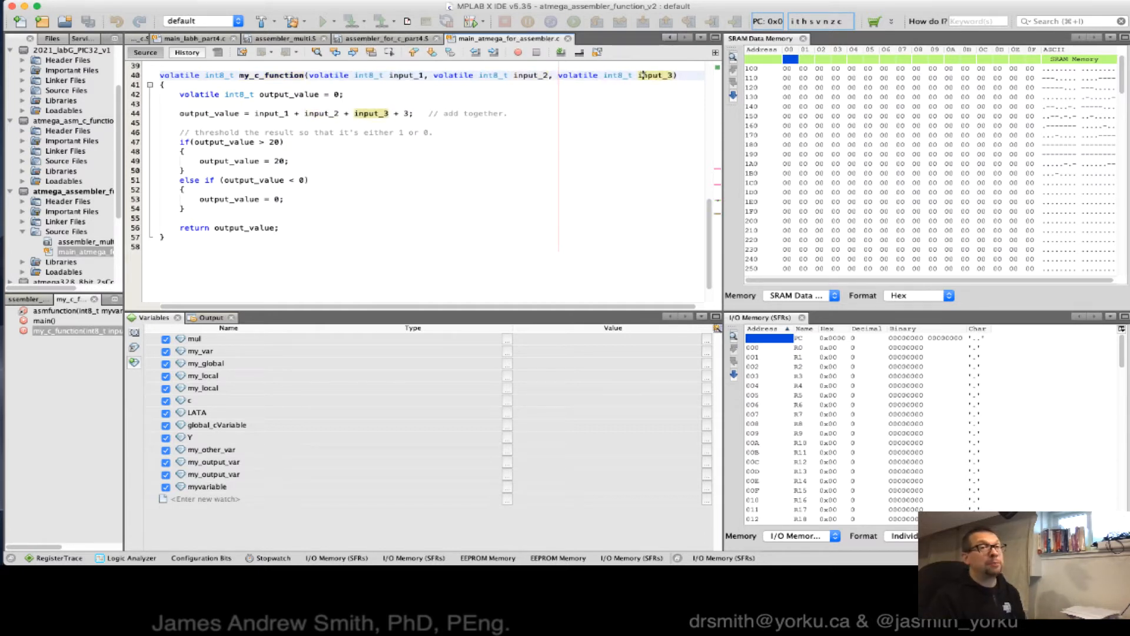
{"action": "left_click_drag", "start_coordinate": [179, 94], "coordinate": [346, 94]}
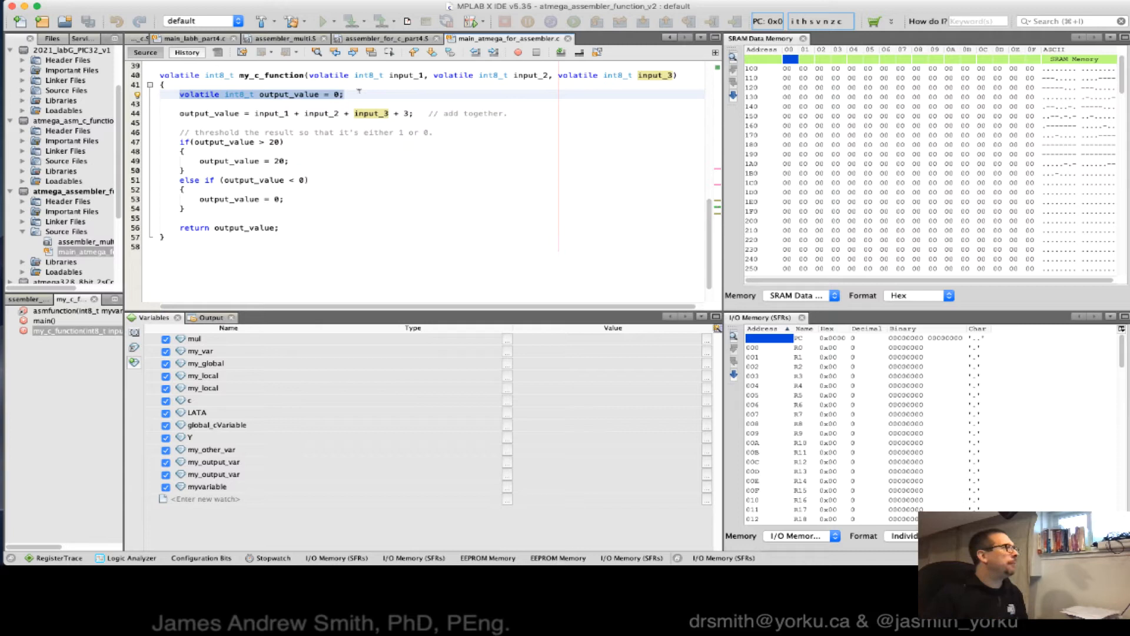
{"action": "left_click", "coordinate": [349, 93]}
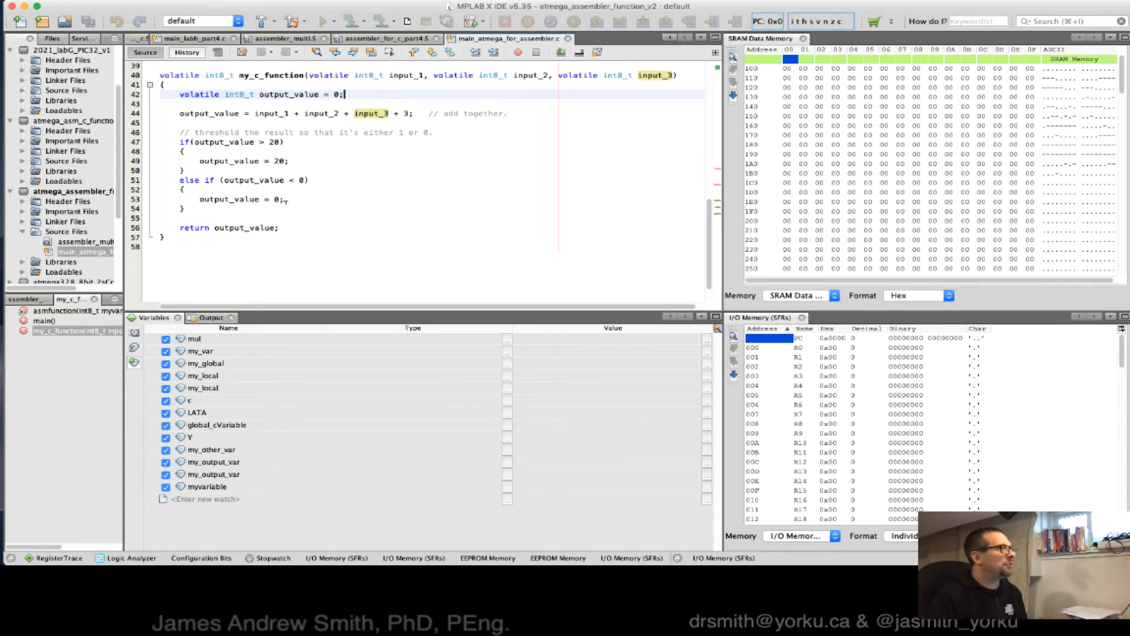
{"action": "left_click_drag", "start_coordinate": [280, 228], "coordinate": [214, 227]}
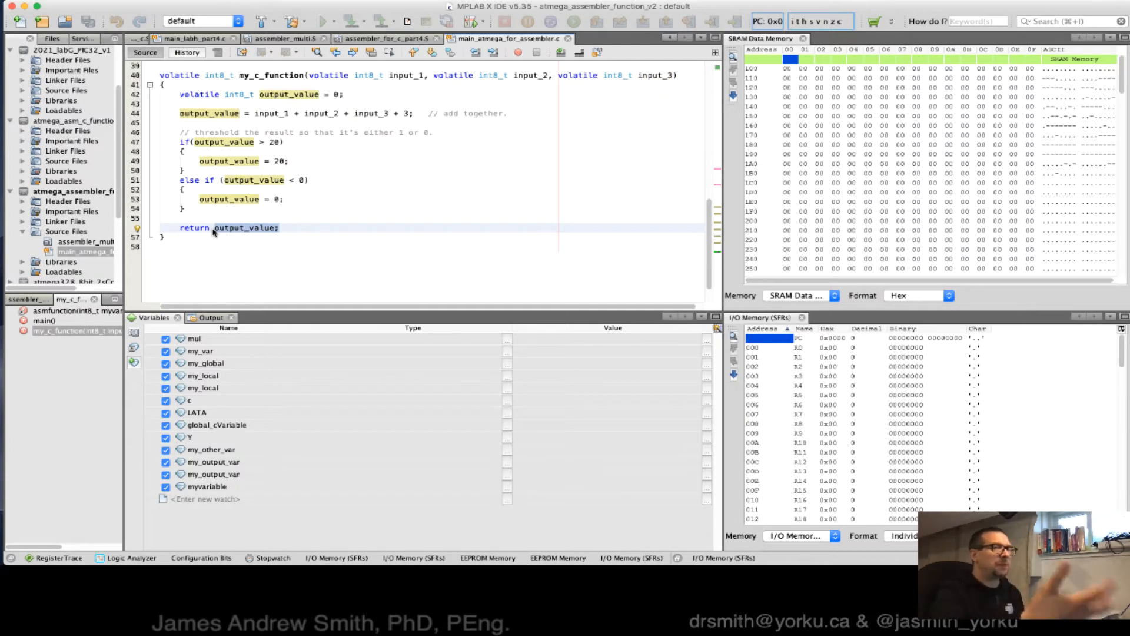
{"action": "left_click_drag", "start_coordinate": [215, 231], "coordinate": [221, 113]}
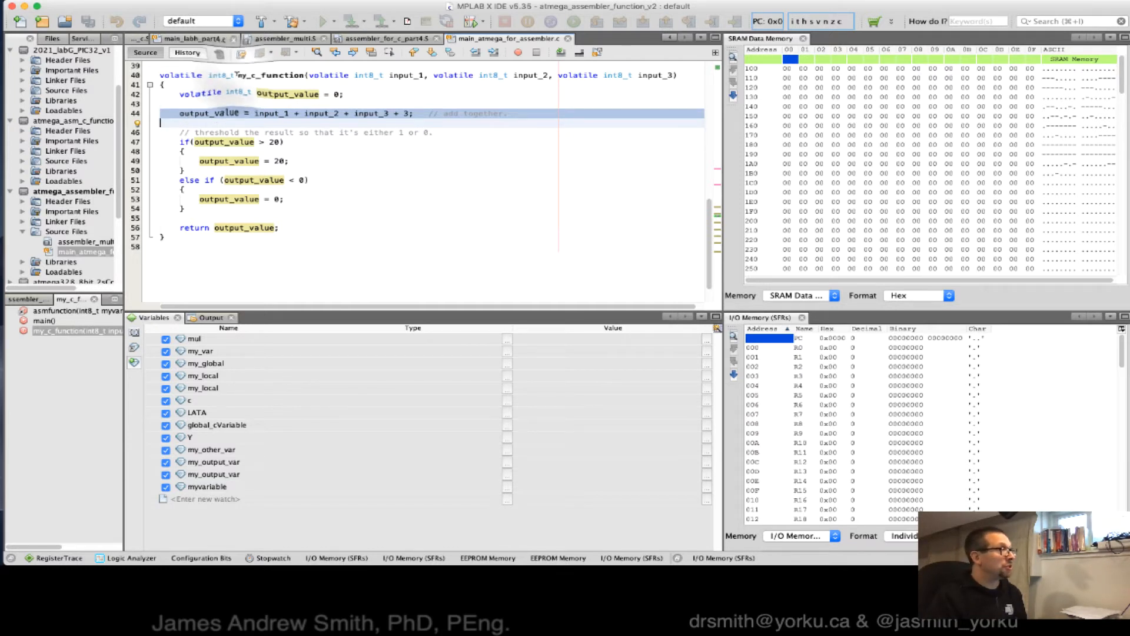
{"action": "left_click_drag", "start_coordinate": [160, 74], "coordinate": [232, 74]}
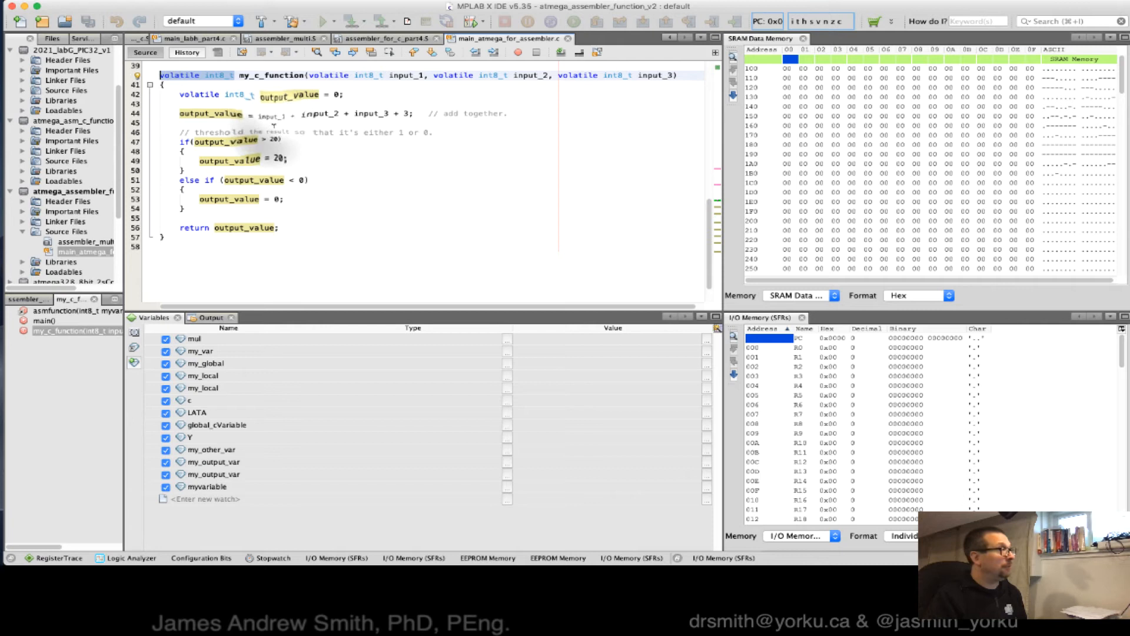
{"action": "left_click_drag", "start_coordinate": [275, 227], "coordinate": [202, 227]}
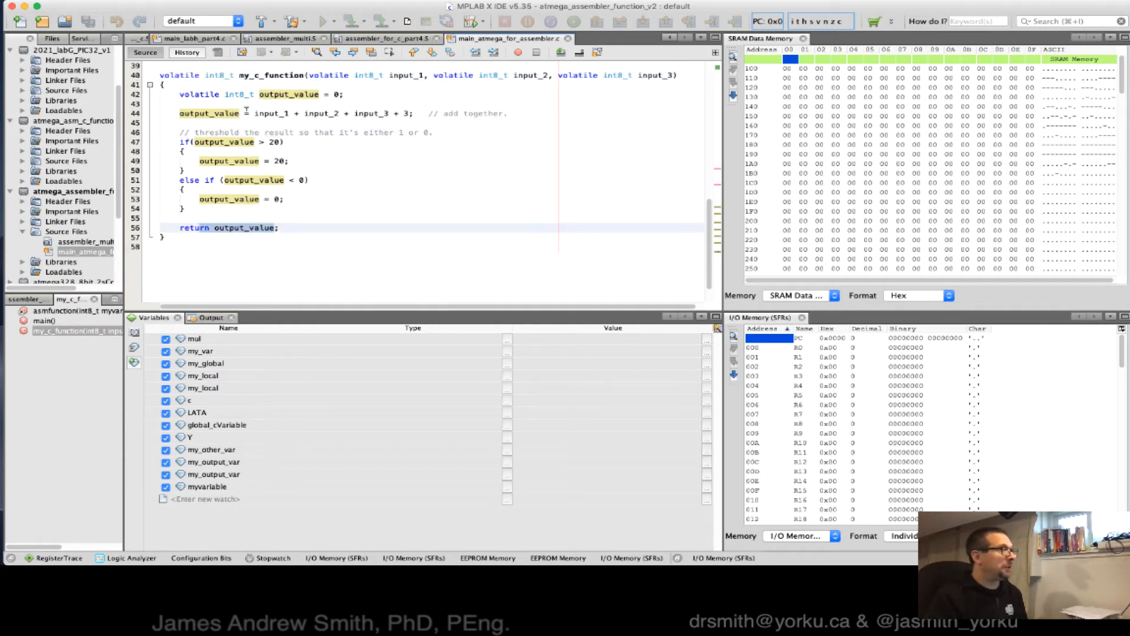
{"action": "double_click", "coordinate": [269, 113]}
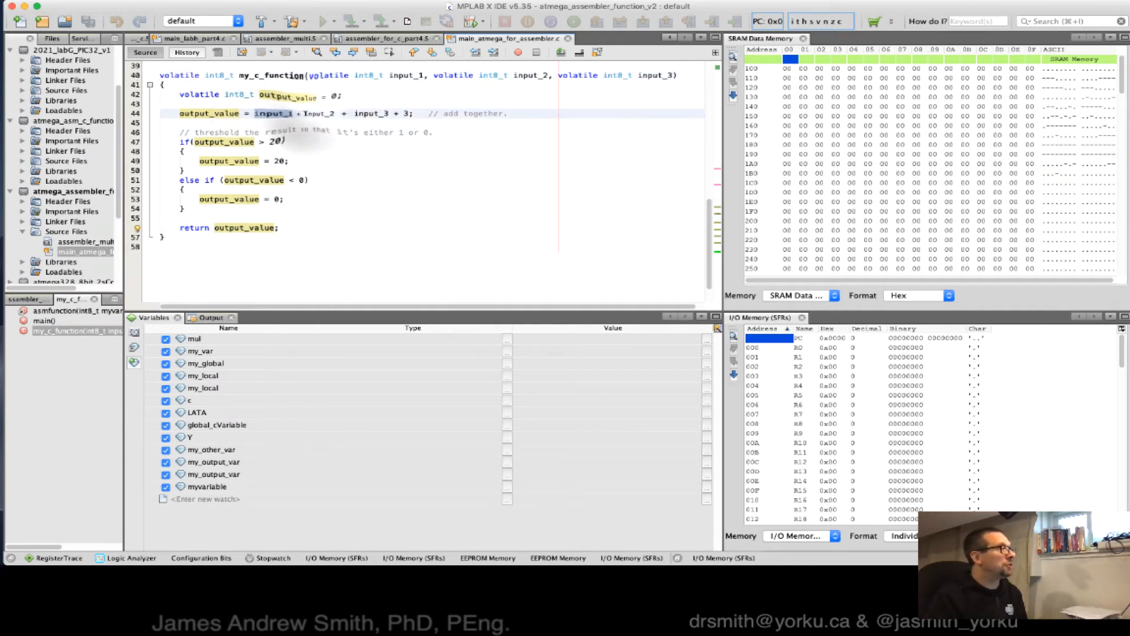
{"action": "left_click_drag", "start_coordinate": [380, 113], "coordinate": [404, 114]}
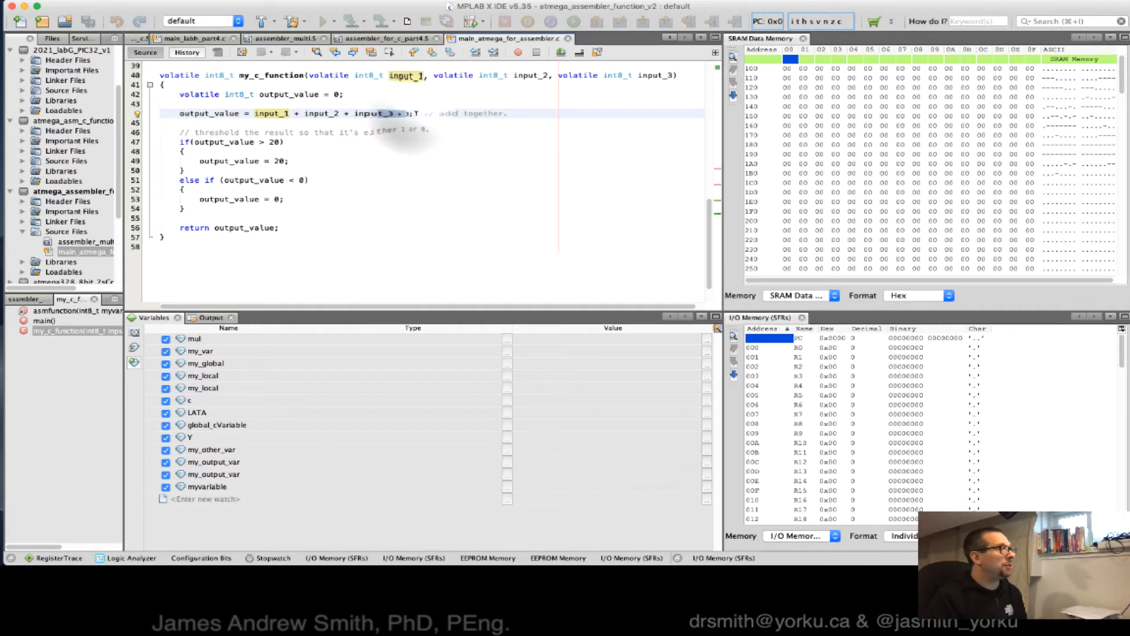
{"action": "left_click", "coordinate": [411, 113]}
{"action": "type", "text": "+ 3"}
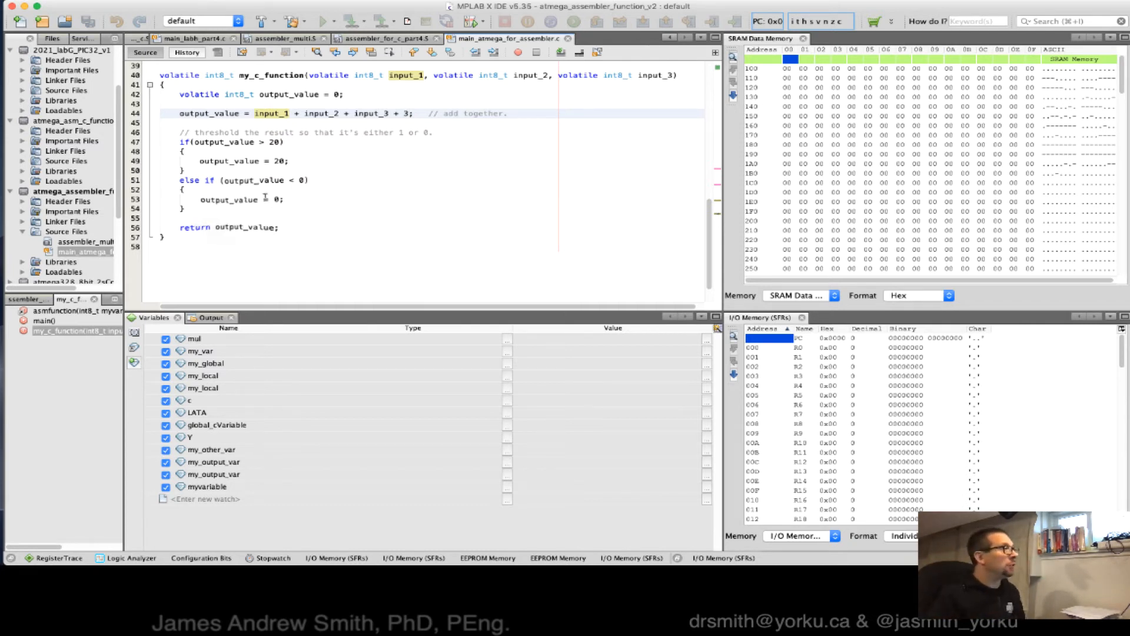
{"action": "left_click_drag", "start_coordinate": [187, 211], "coordinate": [169, 138]}
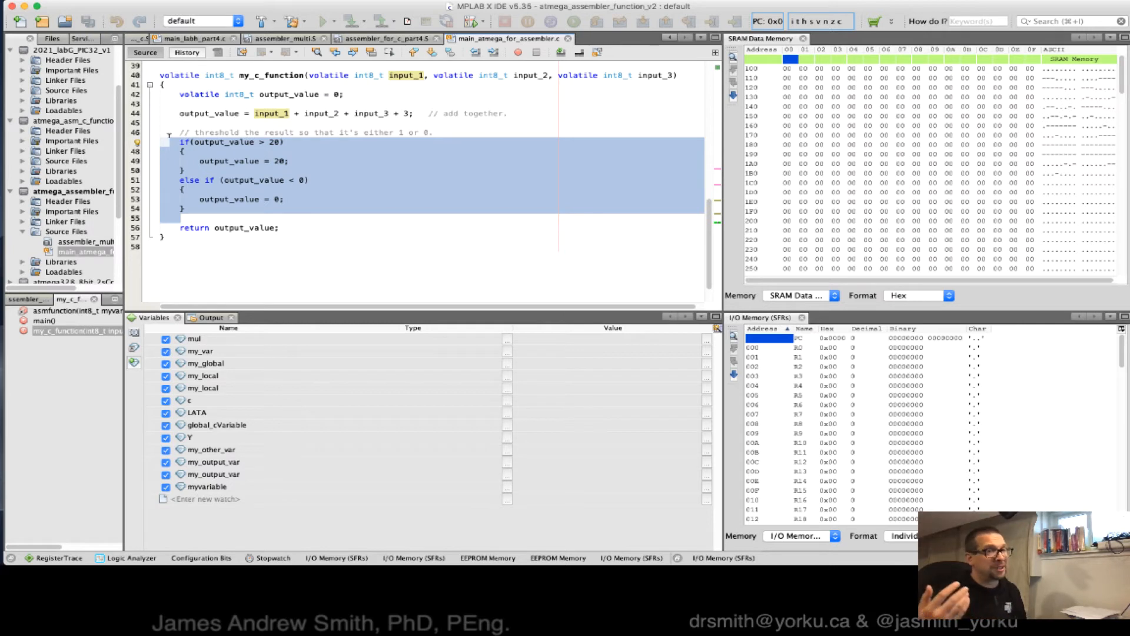
{"action": "mouse_move", "coordinate": [168, 141]}
{"action": "left_mouse_down"}
{"action": "mouse_move", "coordinate": [227, 155]}
{"action": "mouse_move", "coordinate": [179, 142]}
{"action": "left_mouse_up"}
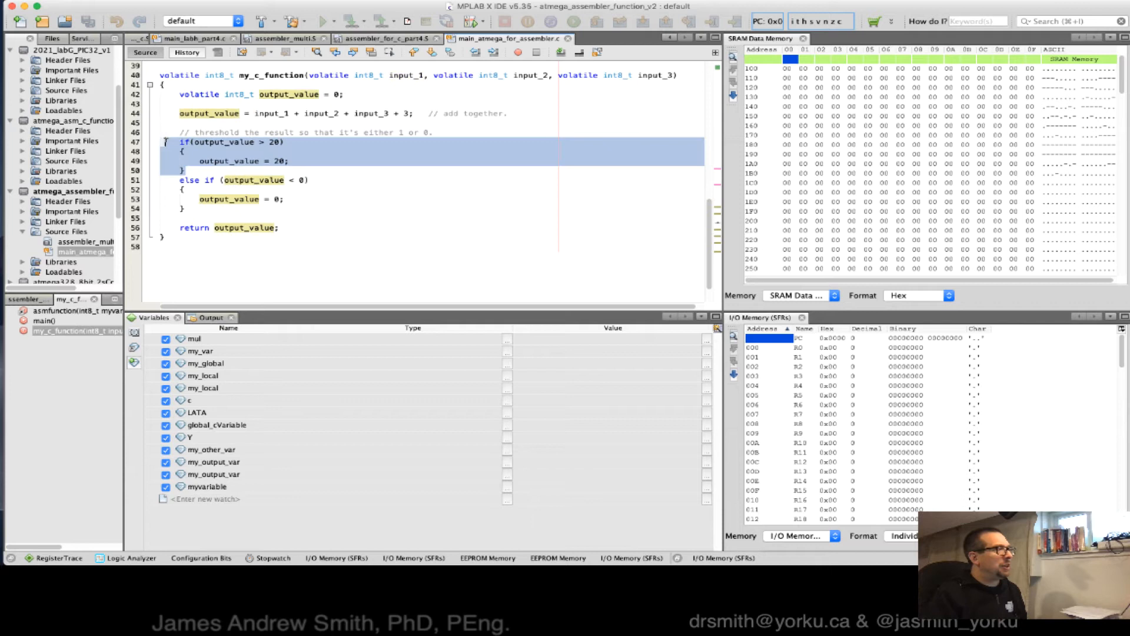
{"action": "left_click_drag", "start_coordinate": [185, 210], "coordinate": [146, 179]}
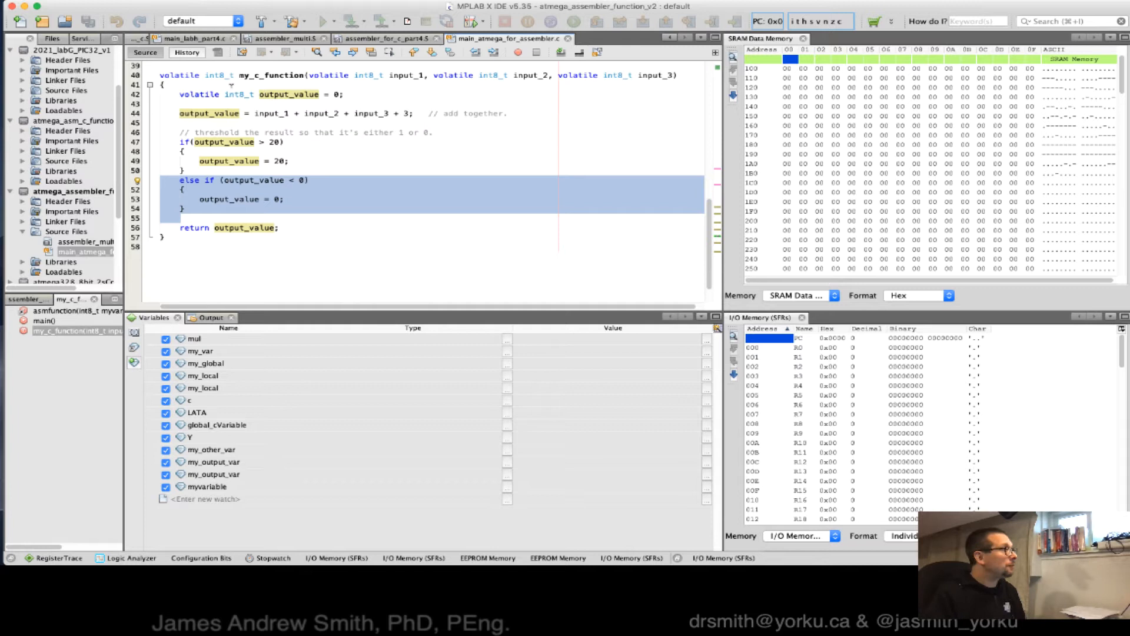
{"action": "scroll", "coordinate": [354, 133], "scroll_direction": "up", "scroll_amount": 8}
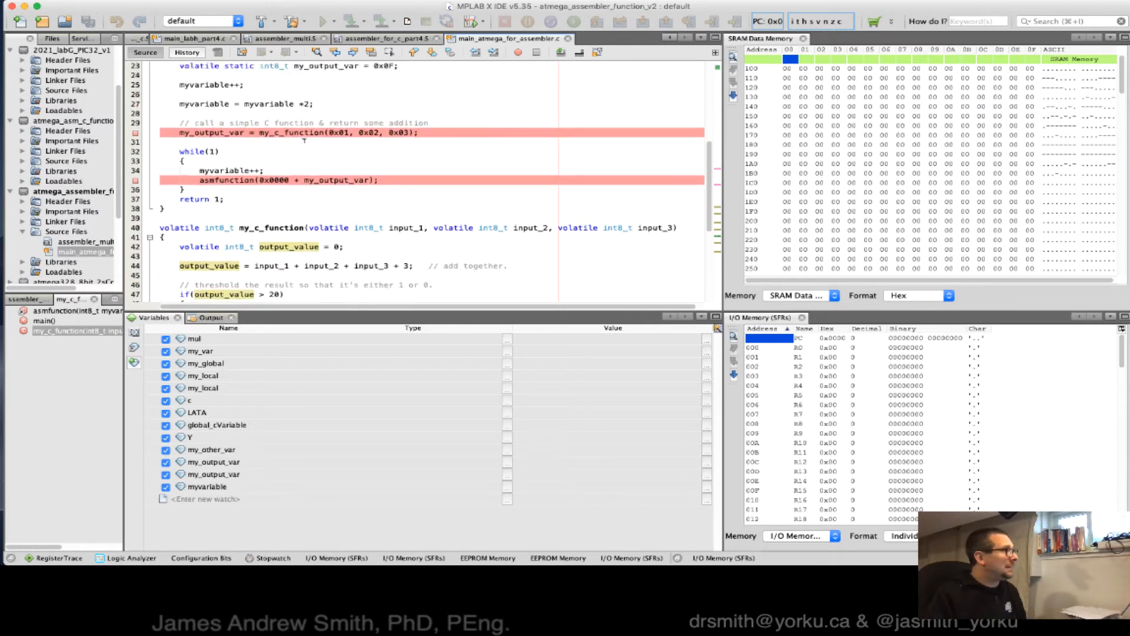
{"action": "scroll", "coordinate": [304, 138], "scroll_direction": "up", "scroll_amount": 1}
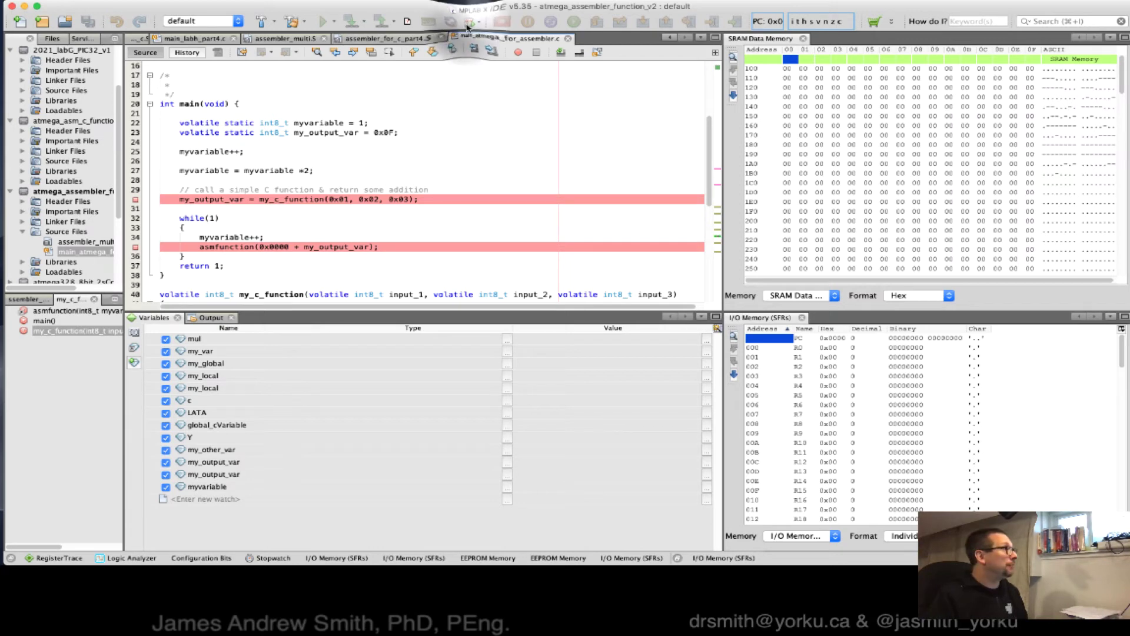
Launch Debug Main Project so the simulator runs to the line-30 breakpoint
{"action": "left_click", "coordinate": [467, 29]}
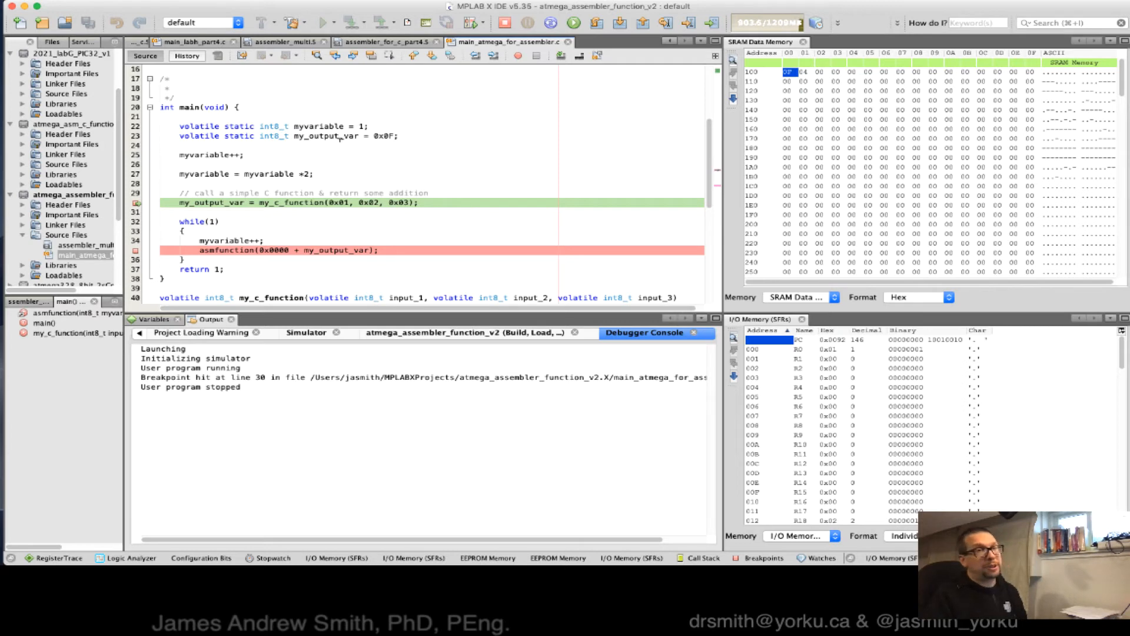
{"action": "mouse_move", "coordinate": [293, 136]}
{"action": "left_mouse_down"}
{"action": "mouse_move", "coordinate": [358, 138]}
{"action": "mouse_move", "coordinate": [168, 331]}
{"action": "left_mouse_up"}
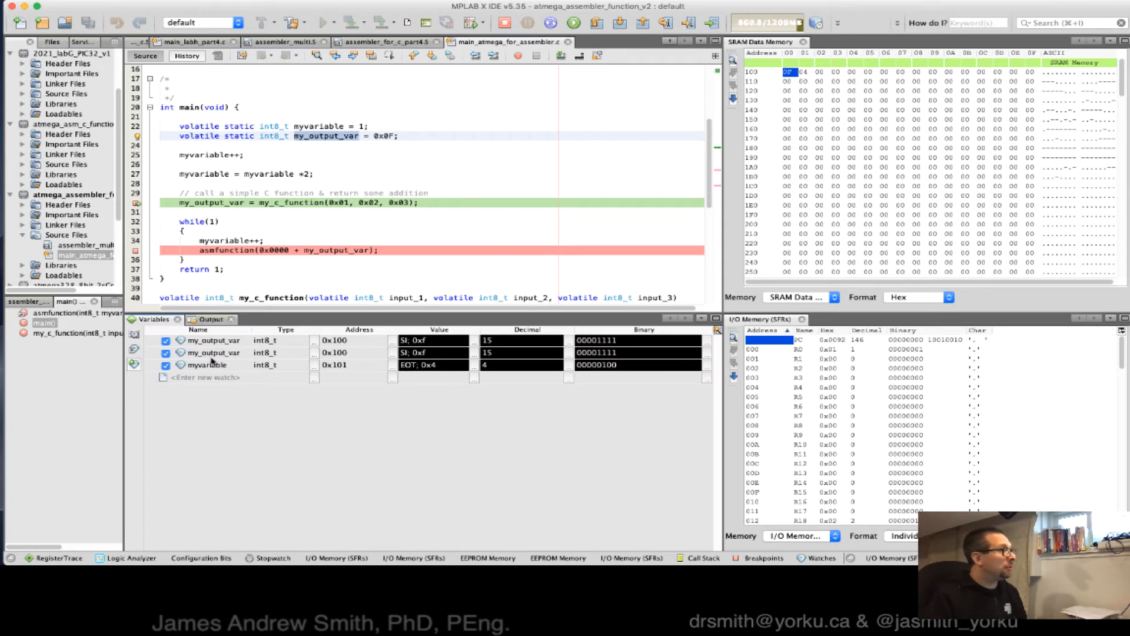
{"action": "left_click", "coordinate": [336, 352]}
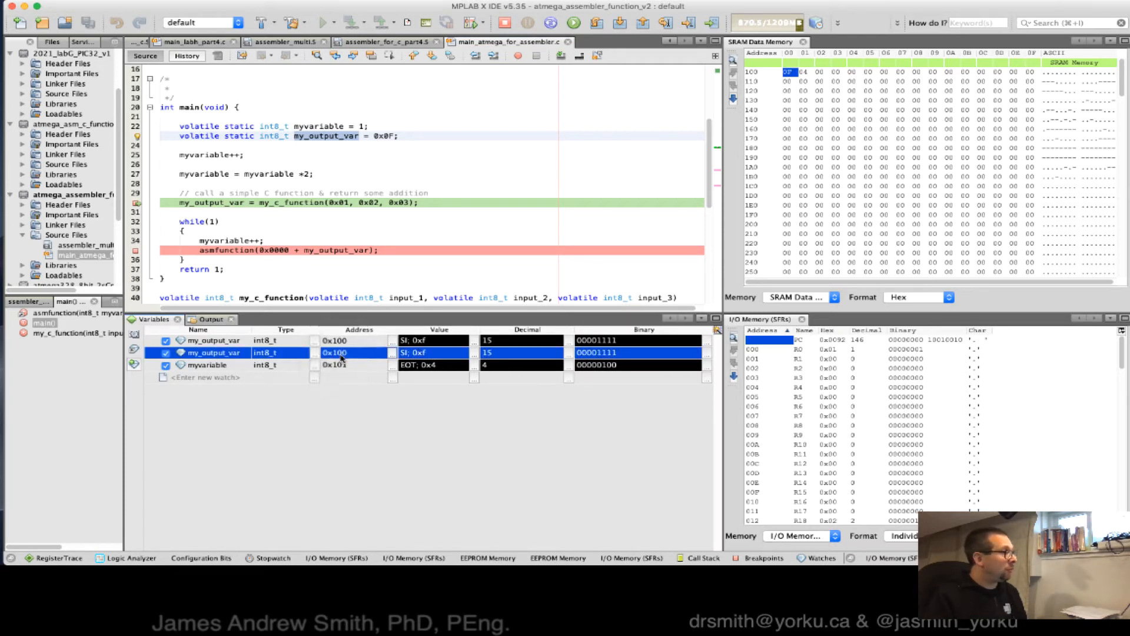
{"action": "double_click", "coordinate": [504, 352]}
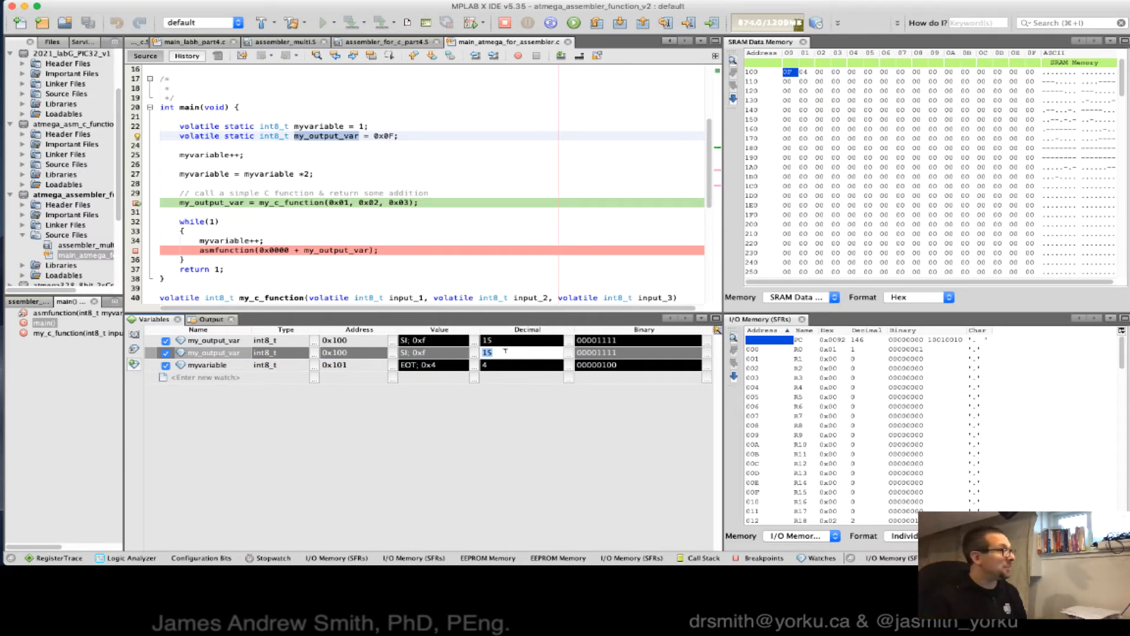
{"action": "left_click", "coordinate": [208, 365]}
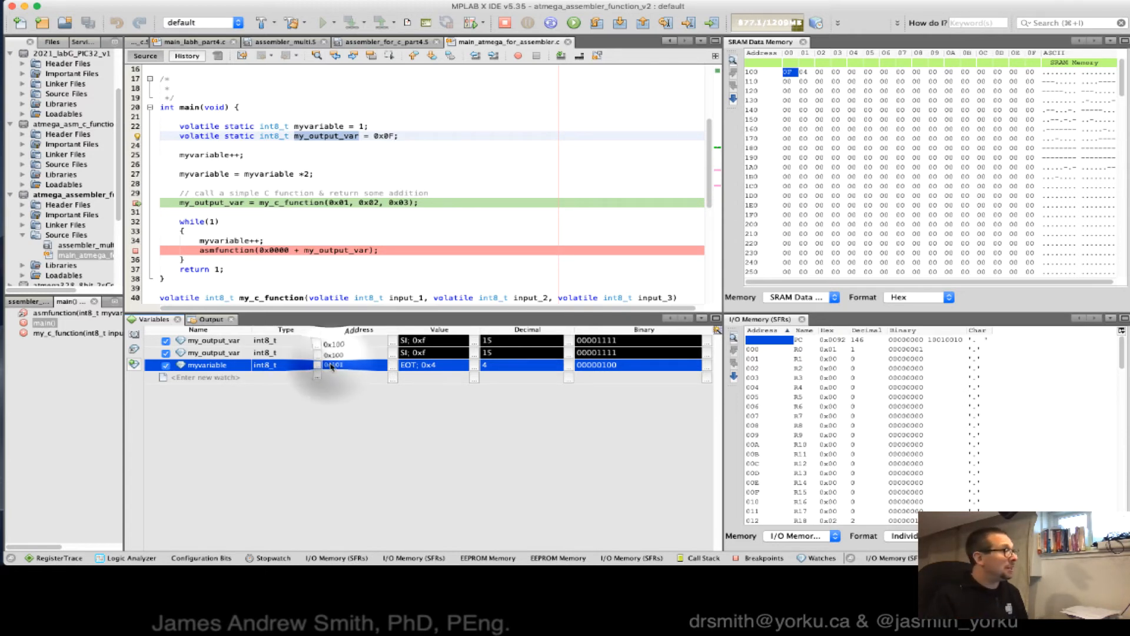
{"action": "left_click", "coordinate": [495, 364]}
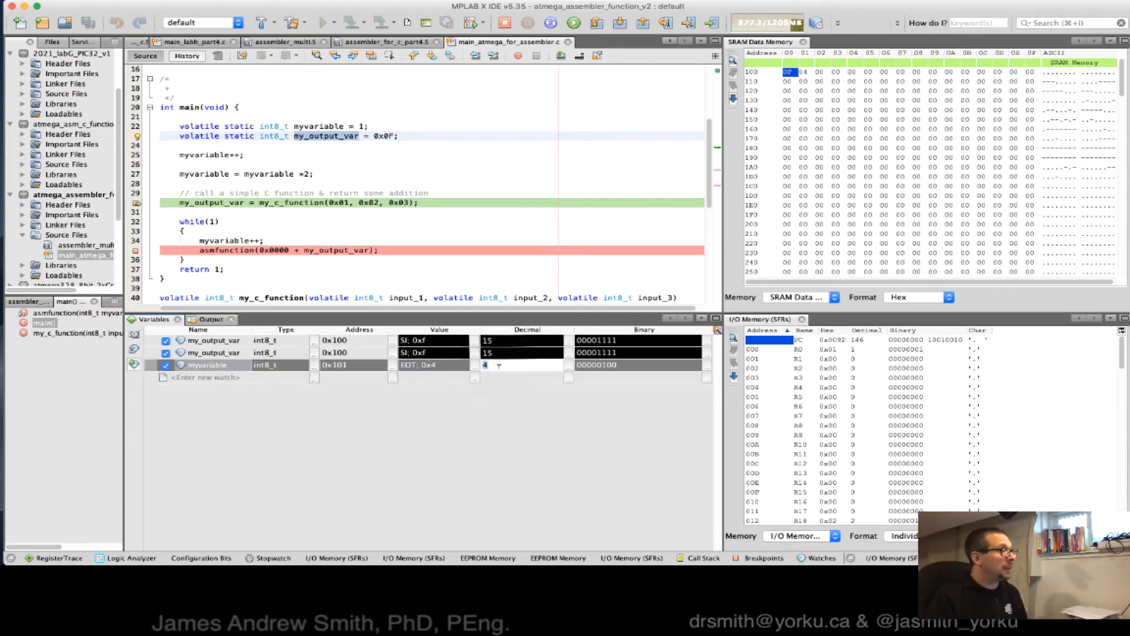
{"action": "key", "text": "Return"}
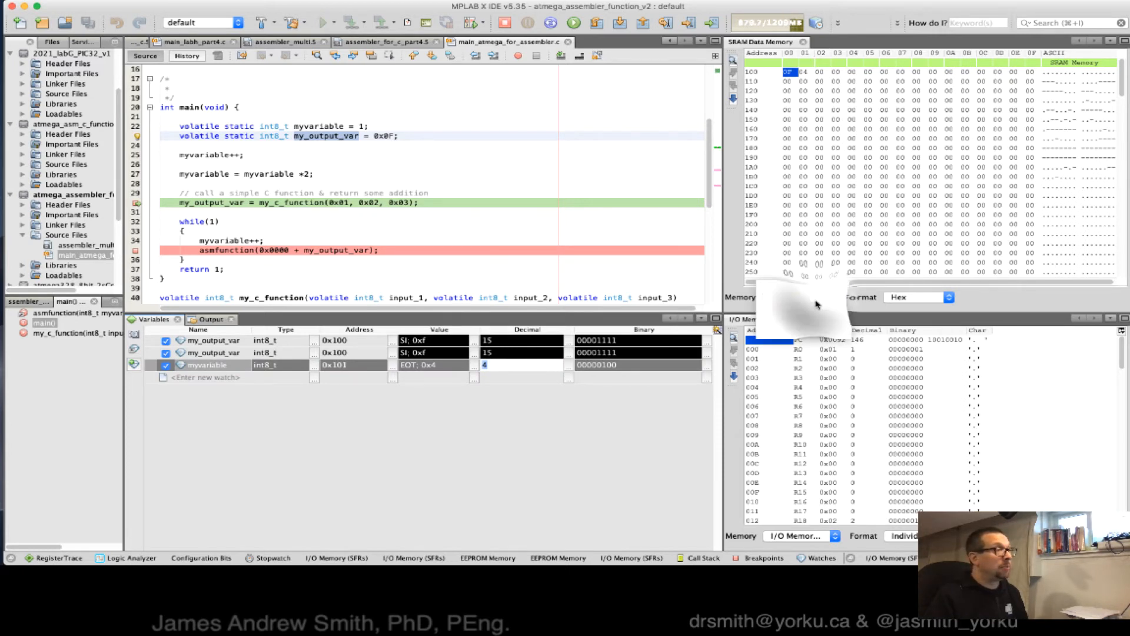
Keep SRAM data memory in view and inspect my_output_var 0x0F and myvariable at 0x101
{"action": "left_click", "coordinate": [819, 297]}
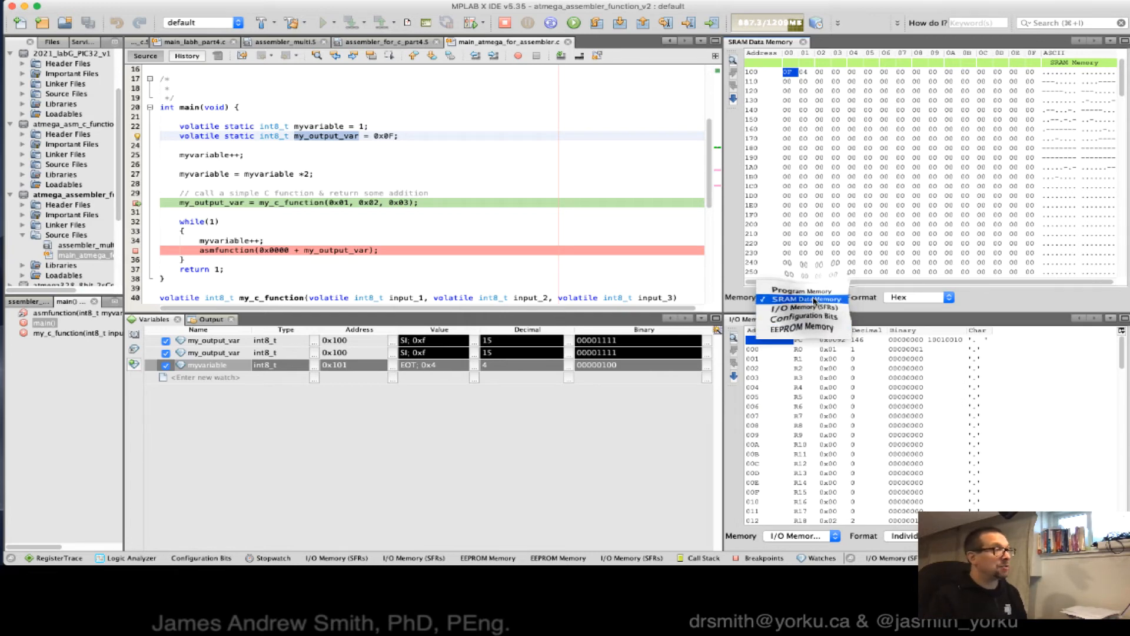
{"action": "left_click", "coordinate": [830, 102]}
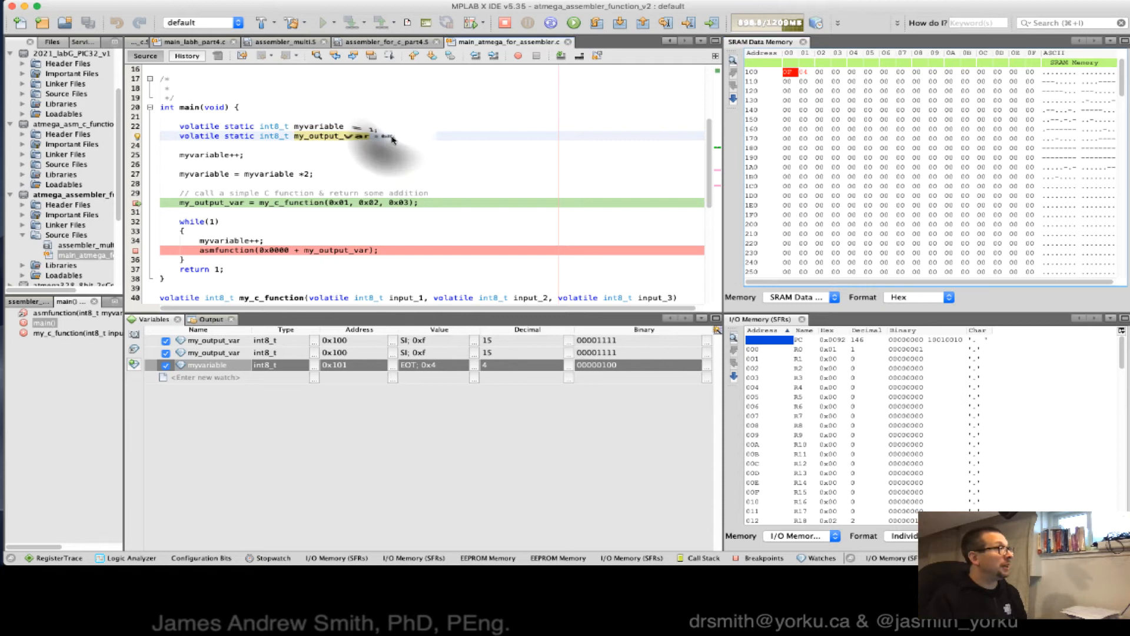
{"action": "double_click", "coordinate": [386, 136]}
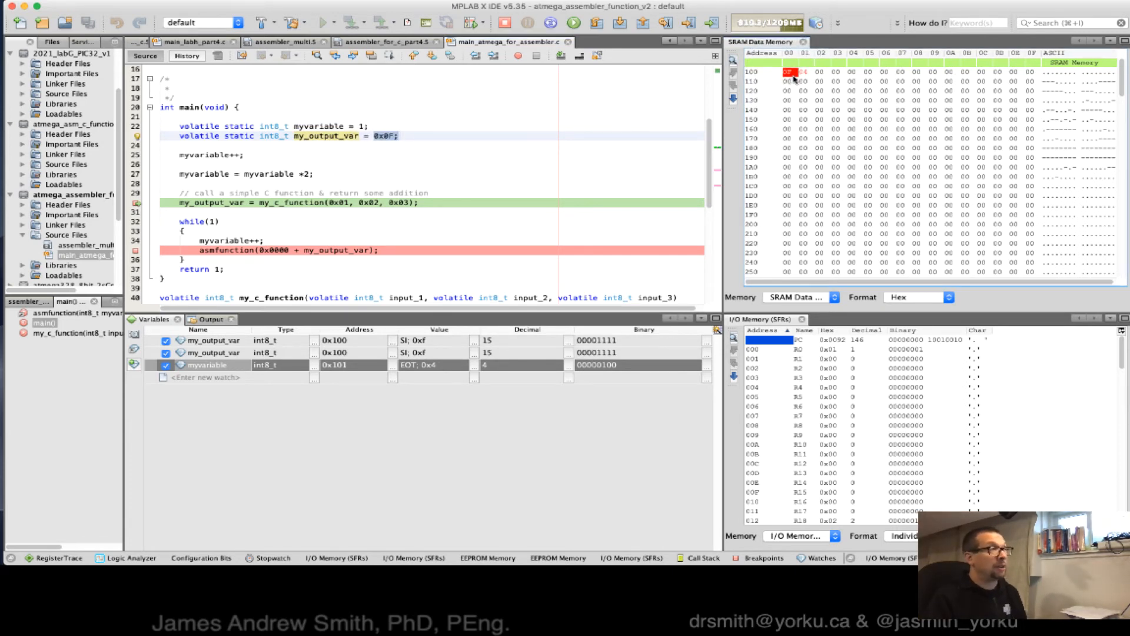
{"action": "double_click", "coordinate": [321, 126]}
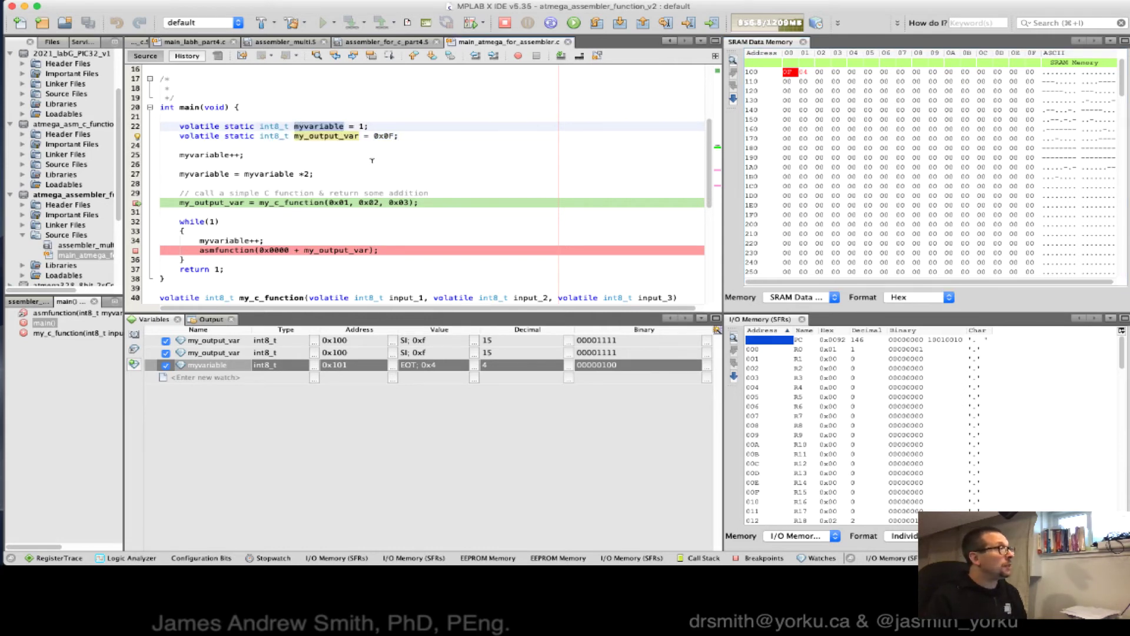
{"action": "left_click", "coordinate": [803, 74]}
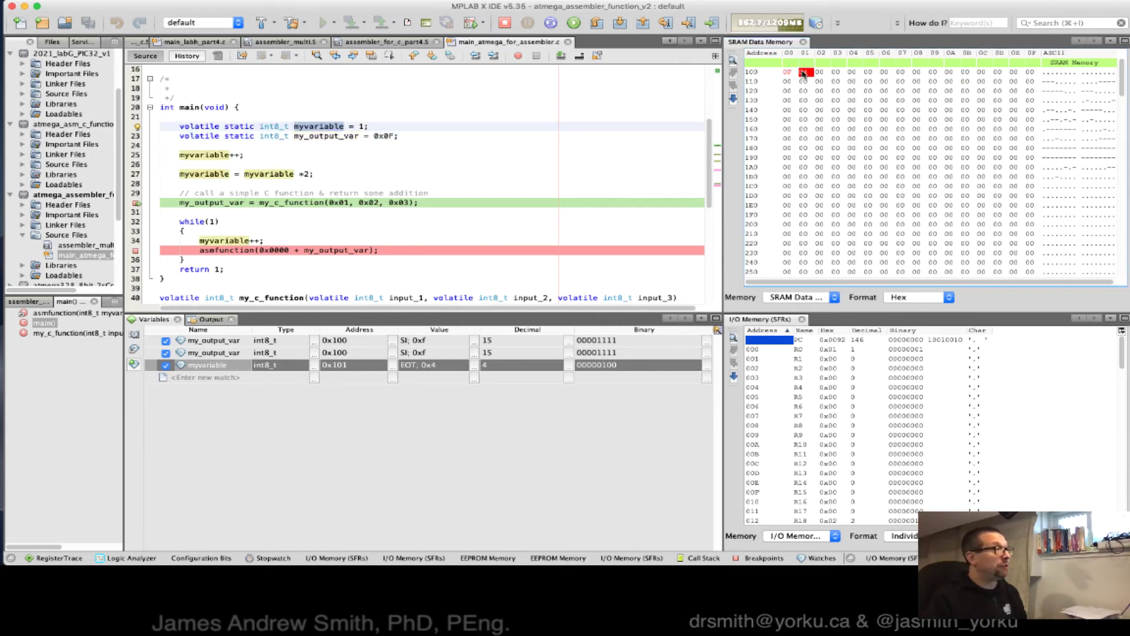
{"action": "double_click", "coordinate": [495, 365]}
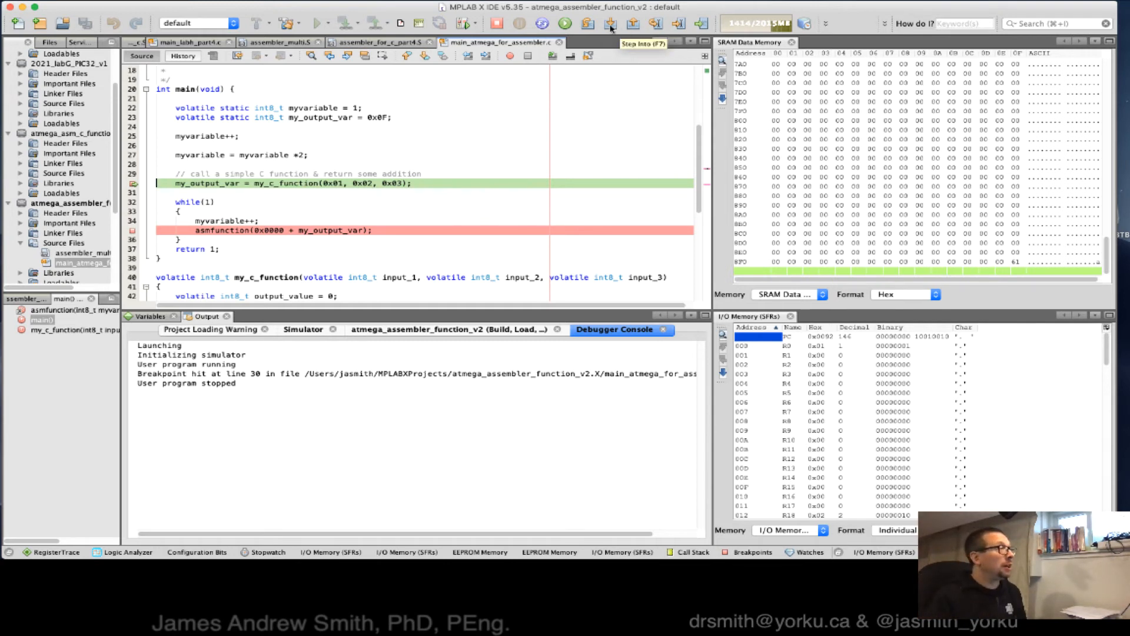
Step into my_c_function and step over to line 44, the three-input addition
{"action": "left_click", "coordinate": [611, 25]}
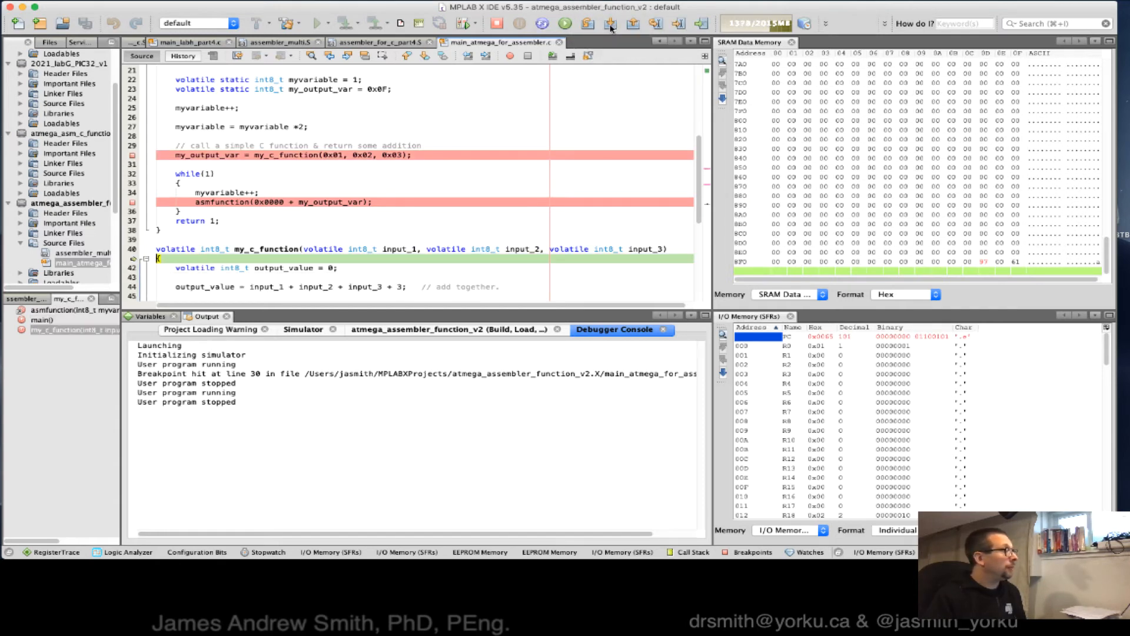
{"action": "double_click", "coordinate": [263, 249]}
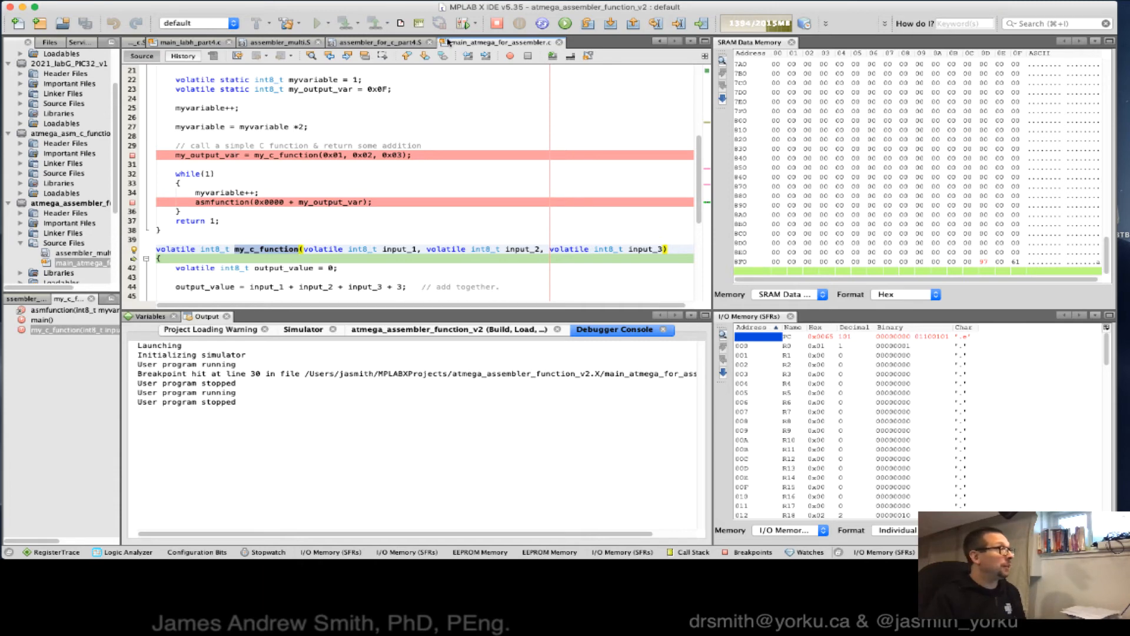
{"action": "left_click", "coordinate": [613, 24]}
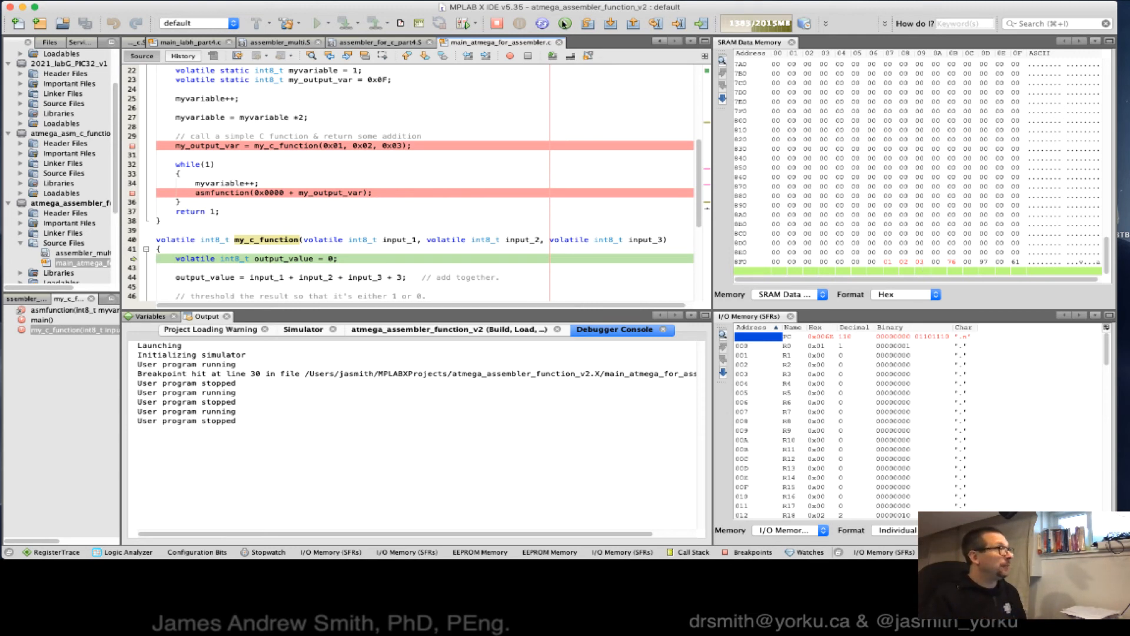
{"action": "left_click", "coordinate": [610, 23]}
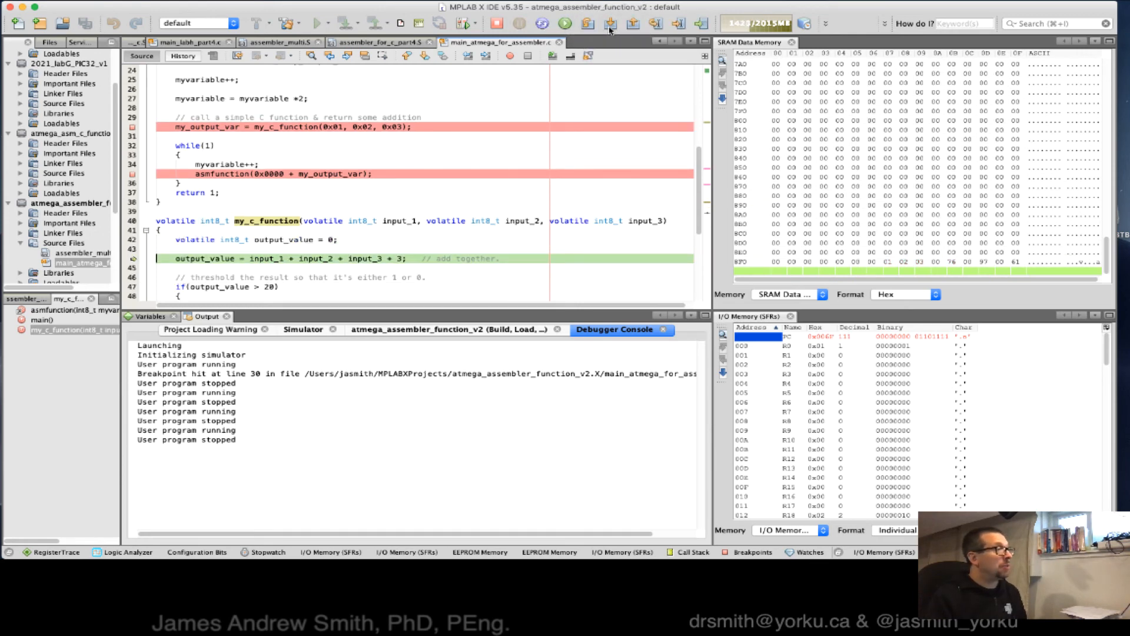
Watch output_value, step over the addition so it reads 9 at stack row 8F0, stopping at the threshold check
{"action": "left_click", "coordinate": [153, 316]}
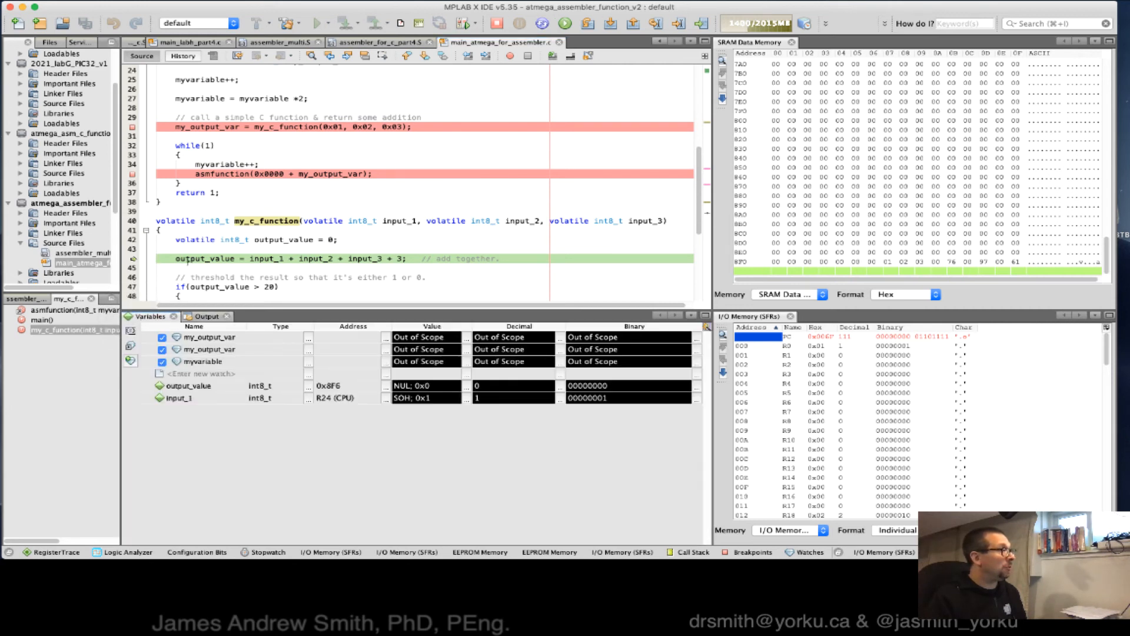
{"action": "left_click", "coordinate": [186, 386]}
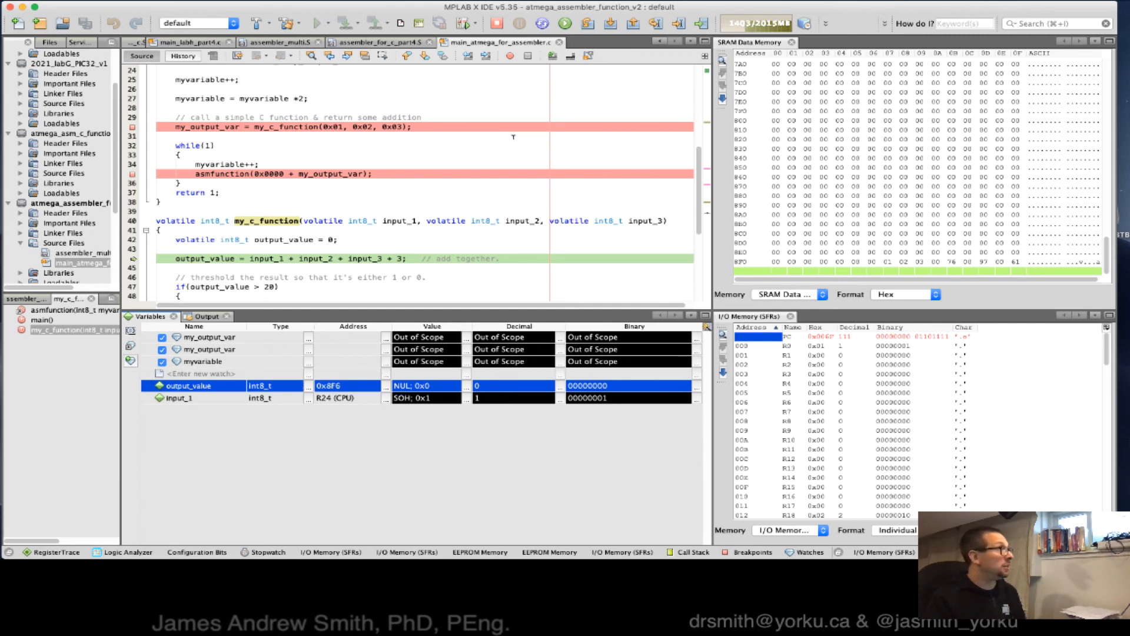
{"action": "left_click", "coordinate": [608, 27]}
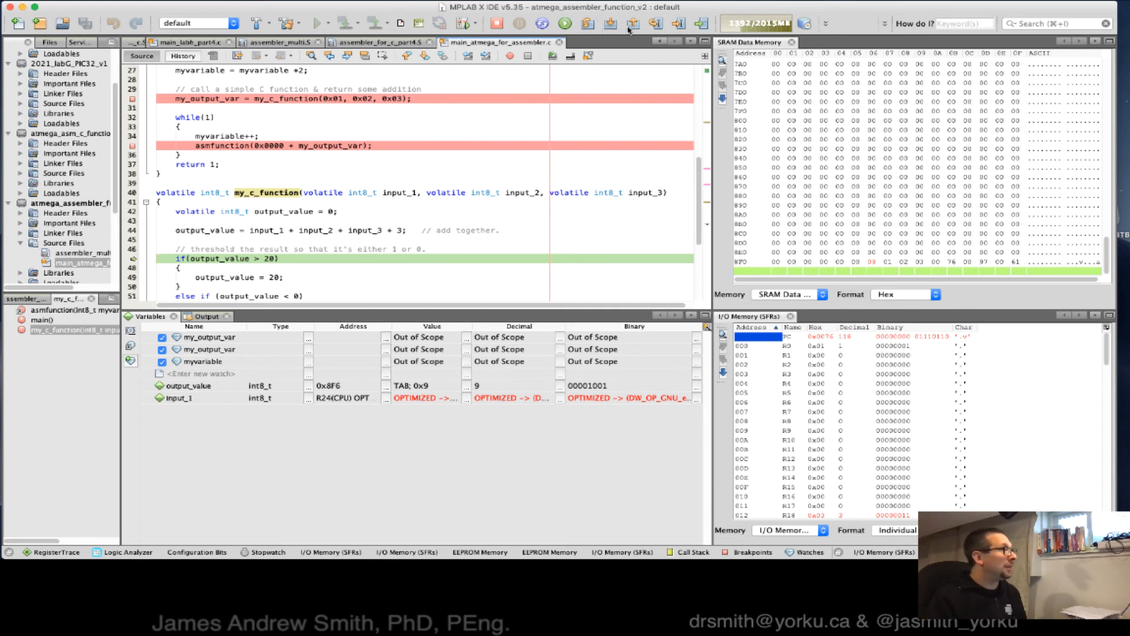
{"action": "left_click", "coordinate": [871, 263]}
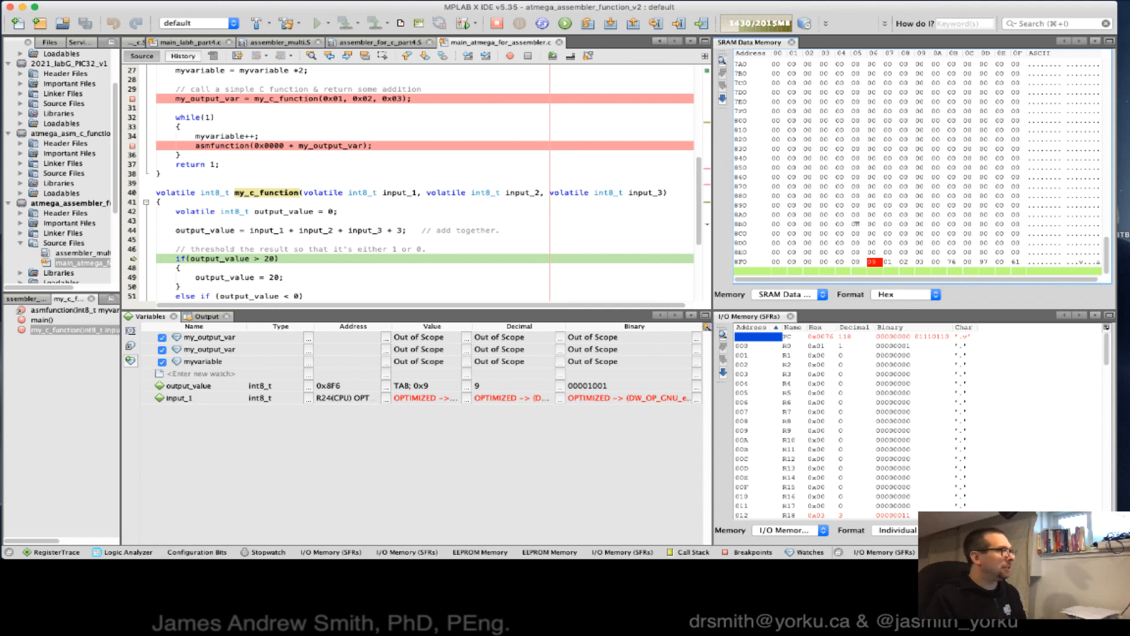
{"action": "scroll", "coordinate": [857, 228], "scroll_direction": "up", "scroll_amount": 3}
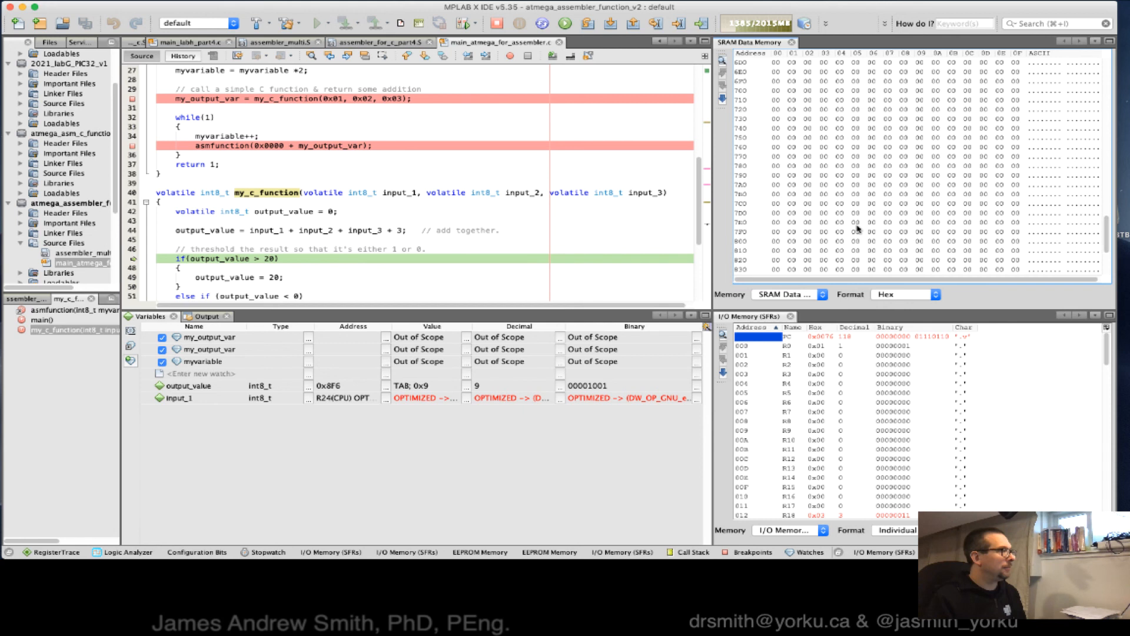
{"action": "key", "text": "F7"}
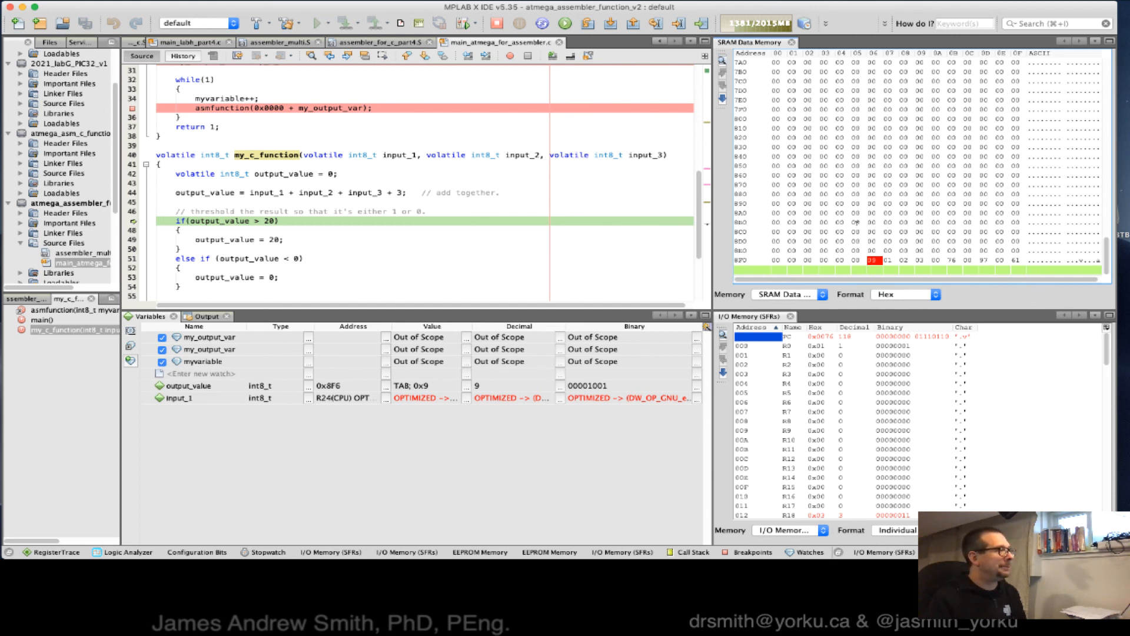
Step over the greater-than-20 check and the return to my_c_function's closing brace
{"action": "left_click", "coordinate": [612, 24]}
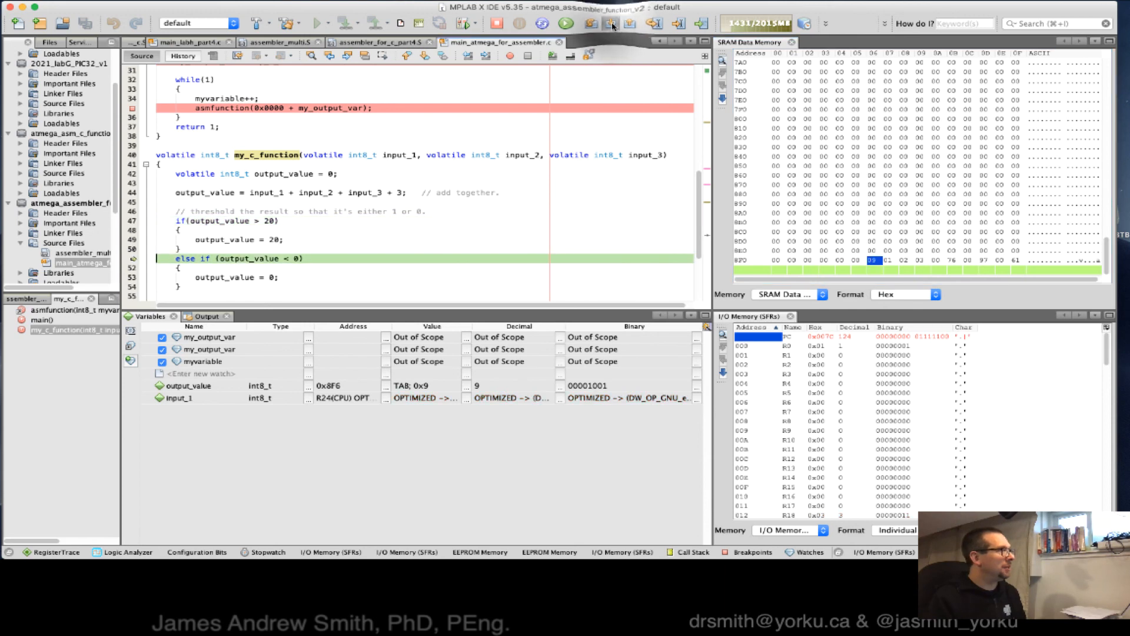
{"action": "left_click", "coordinate": [613, 24]}
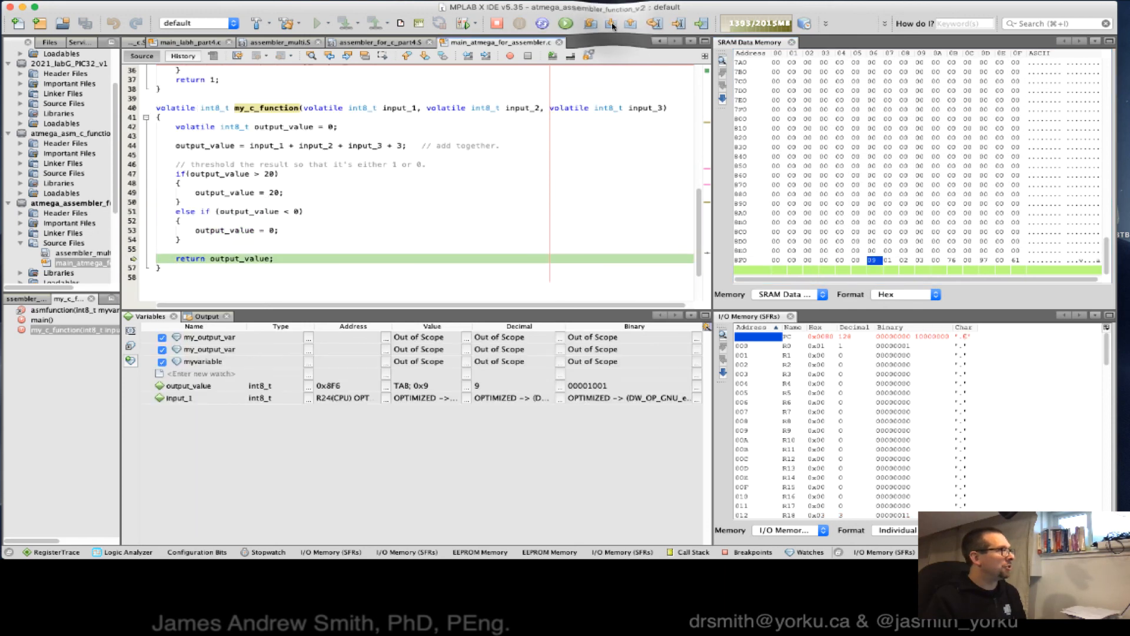
{"action": "left_click", "coordinate": [611, 24]}
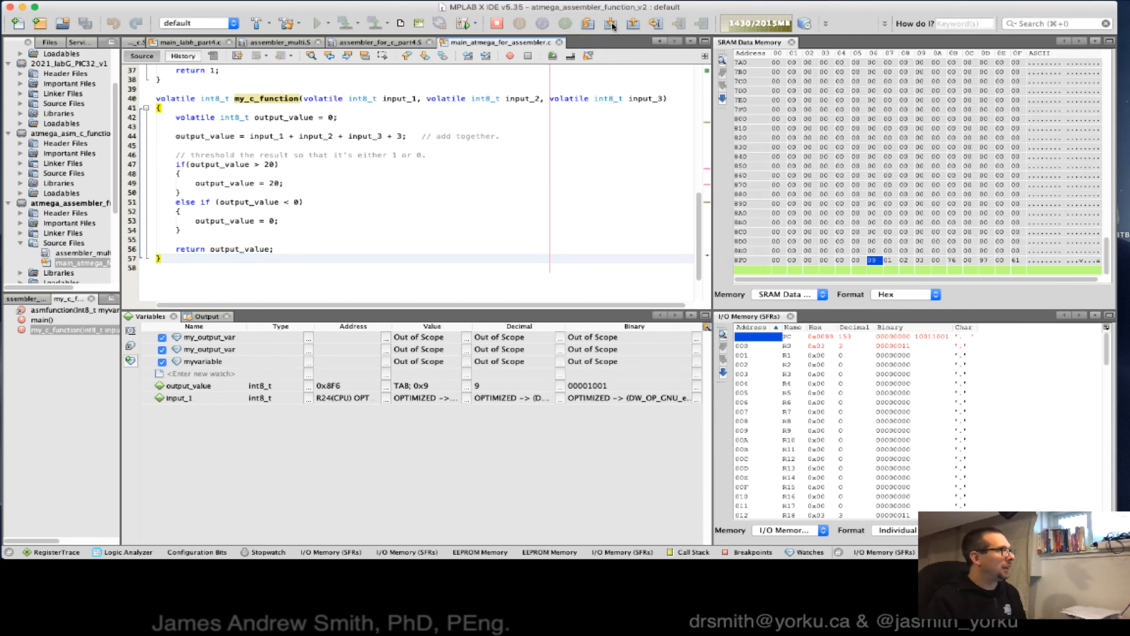